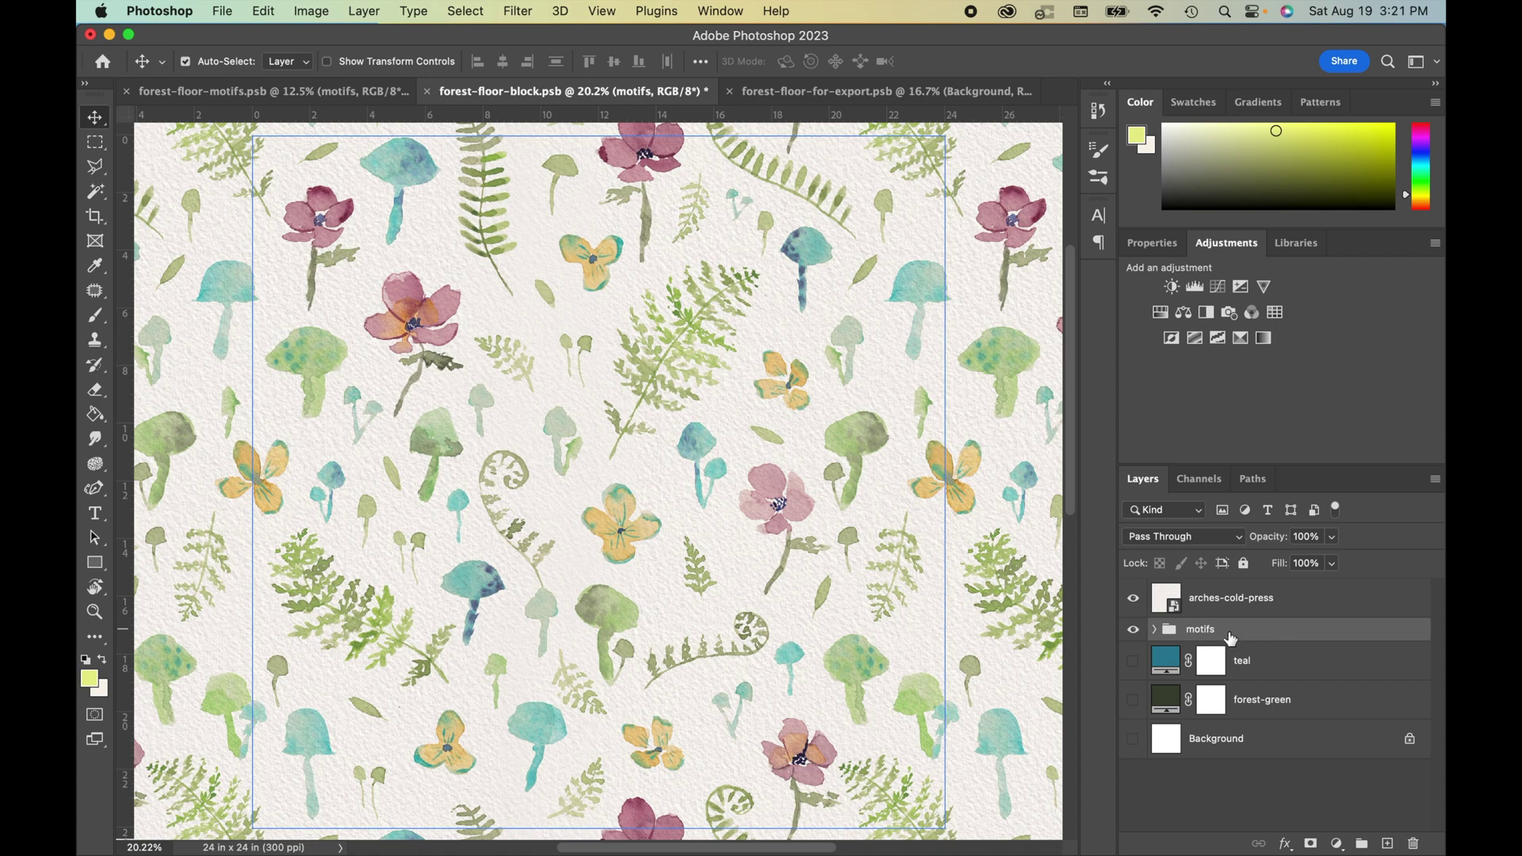
Step: Duplicate and merge the motifs group into one layer named original, then hide the group
key("super+j")
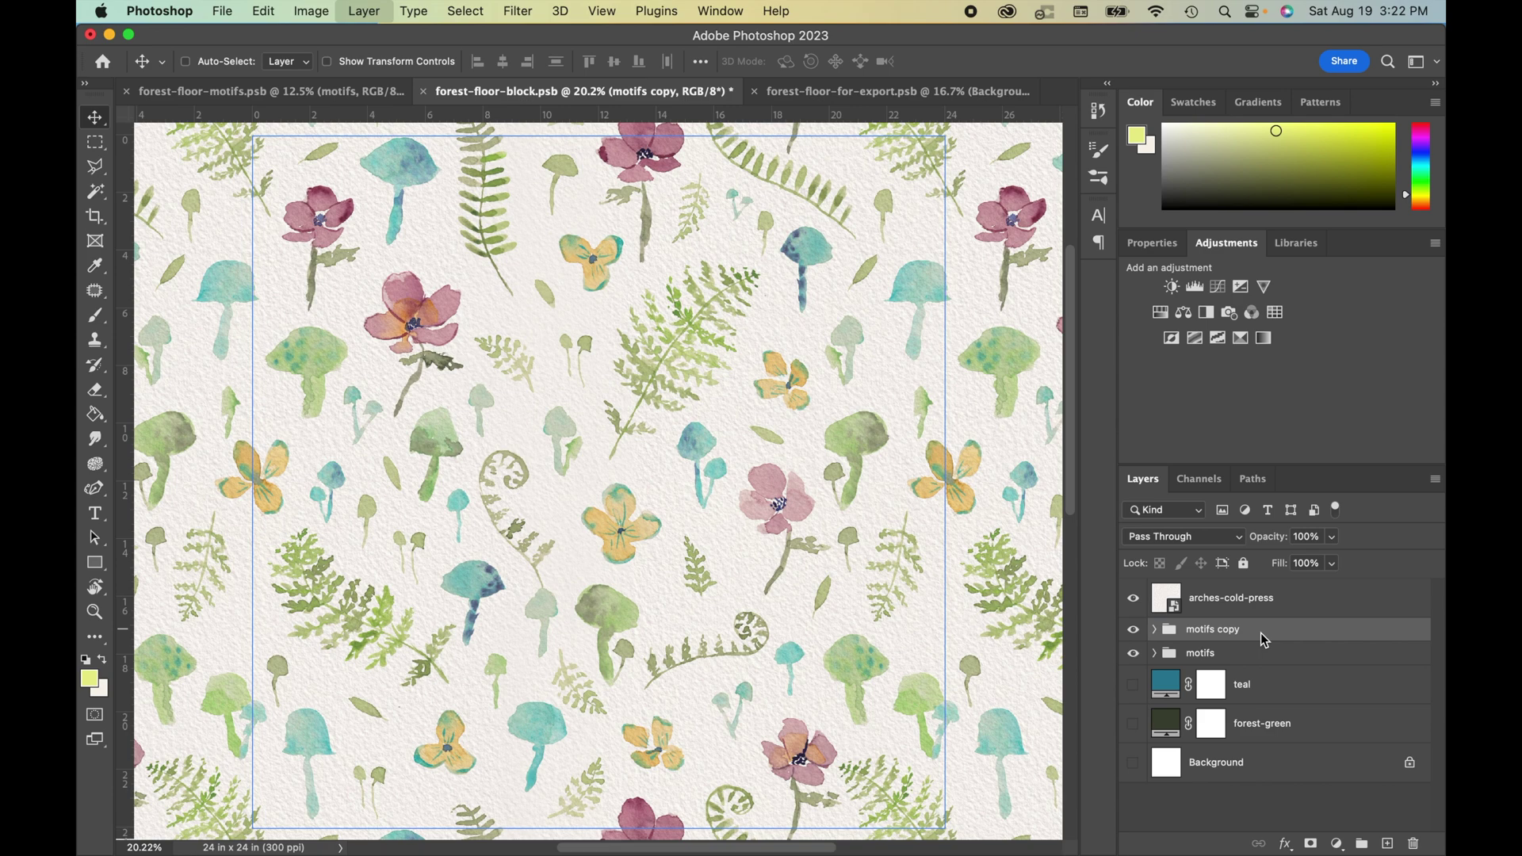
key("super+e")
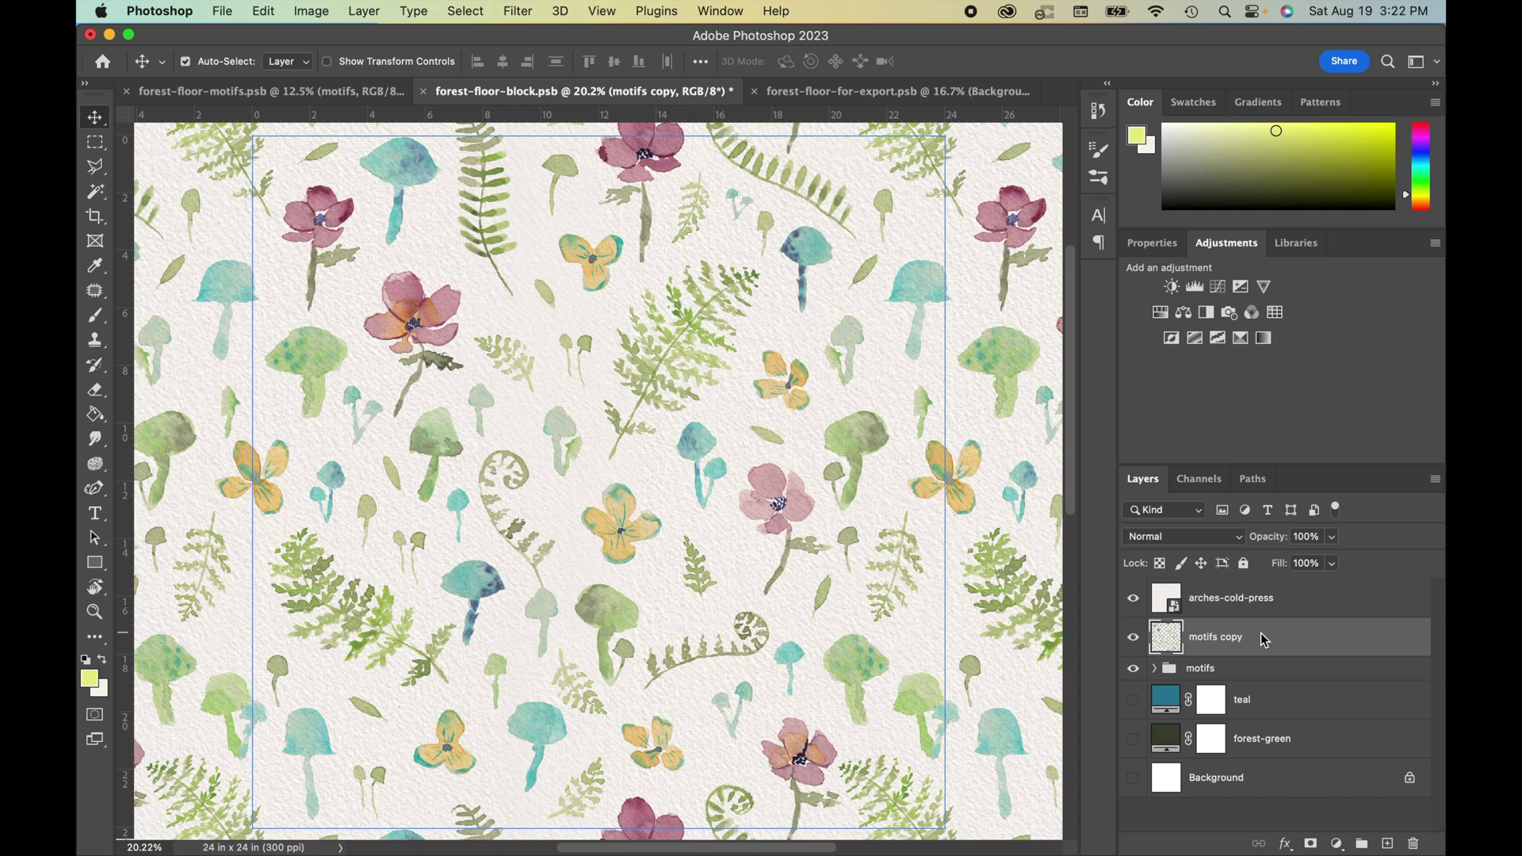
left_click(1132, 668)
double_click(1216, 639)
type("original")
key("Return")
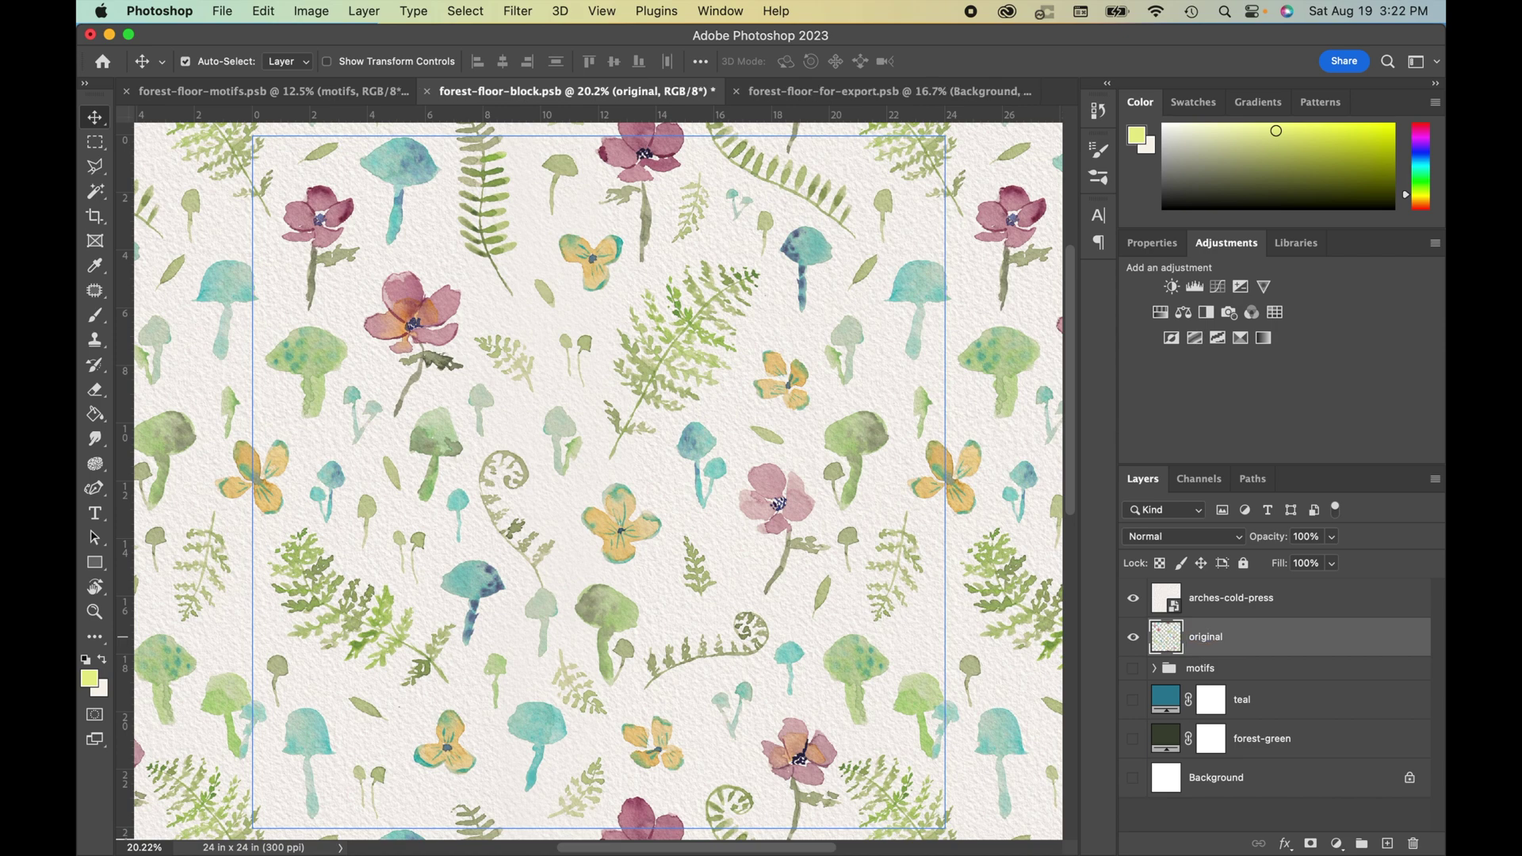
Step: Add an olive Solid Color fill layer and move it beneath the motifs group
left_click(1338, 845)
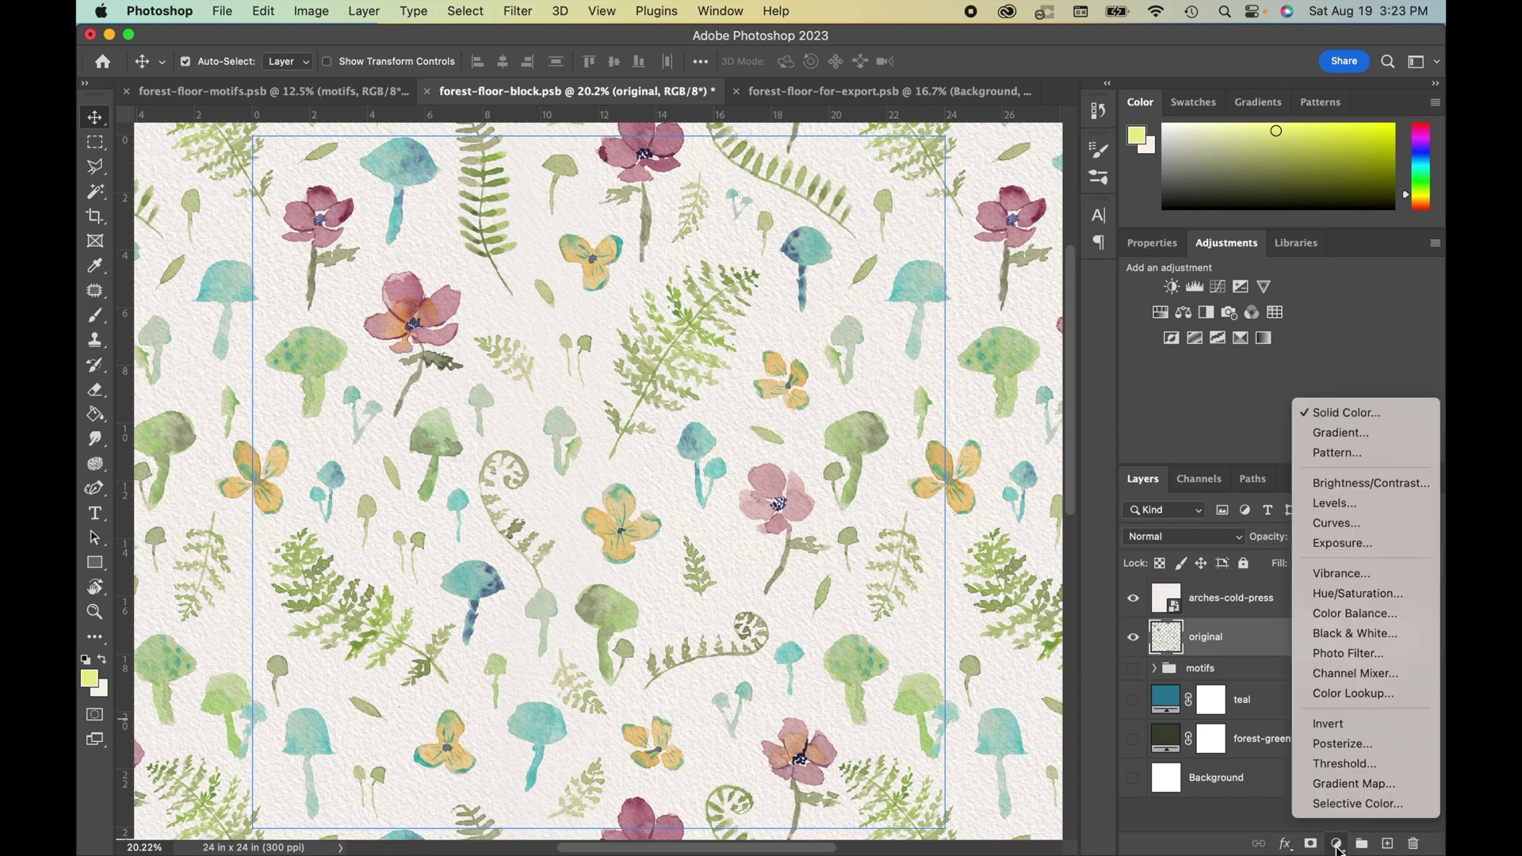
left_click(1358, 414)
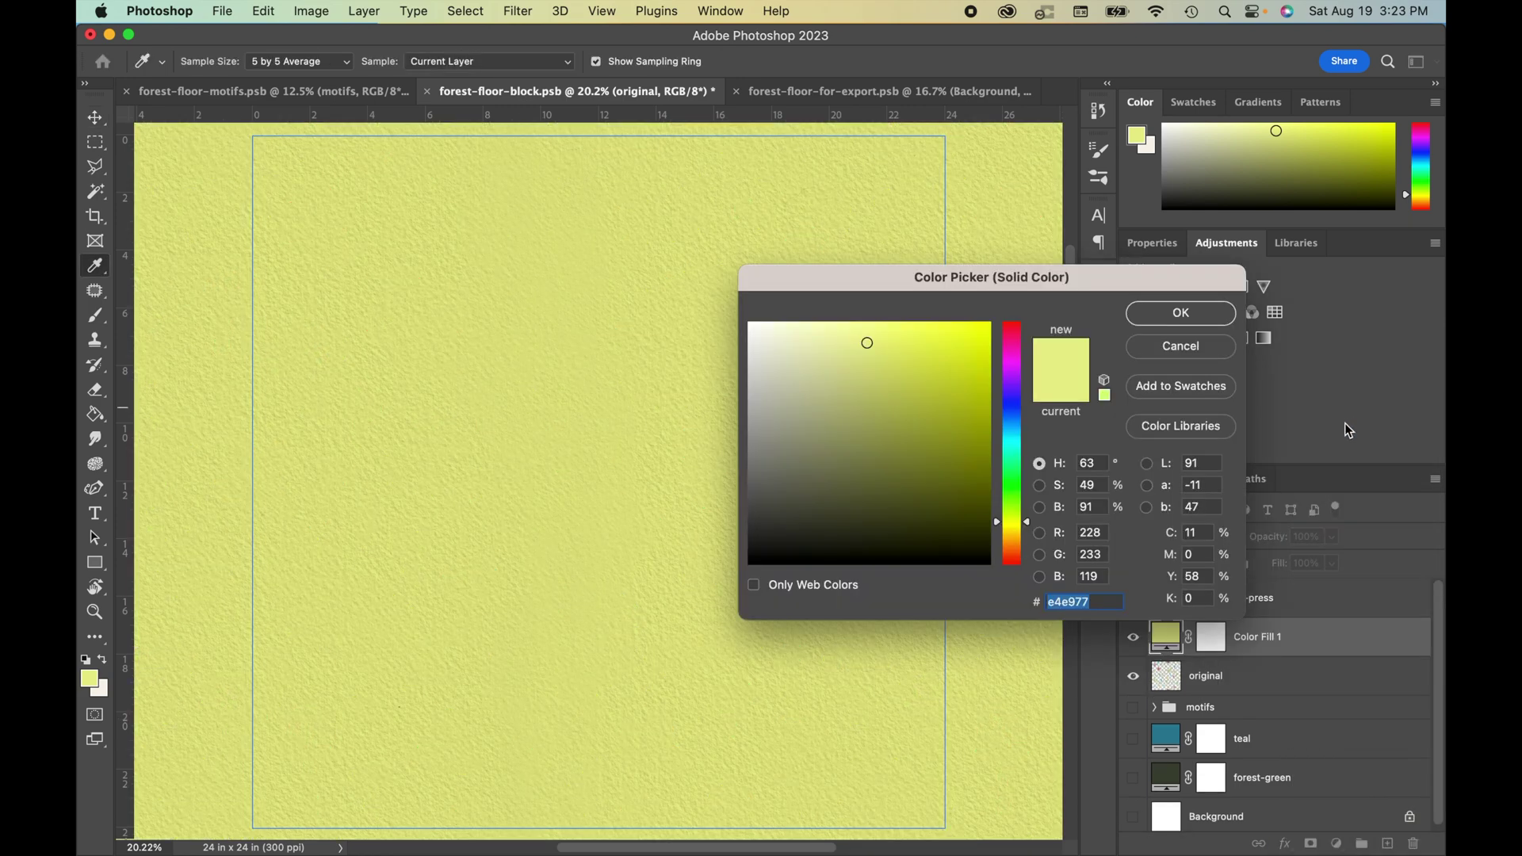
left_click_drag(901, 435, 854, 452)
left_click(1168, 317)
left_click_drag(1233, 636, 1234, 723)
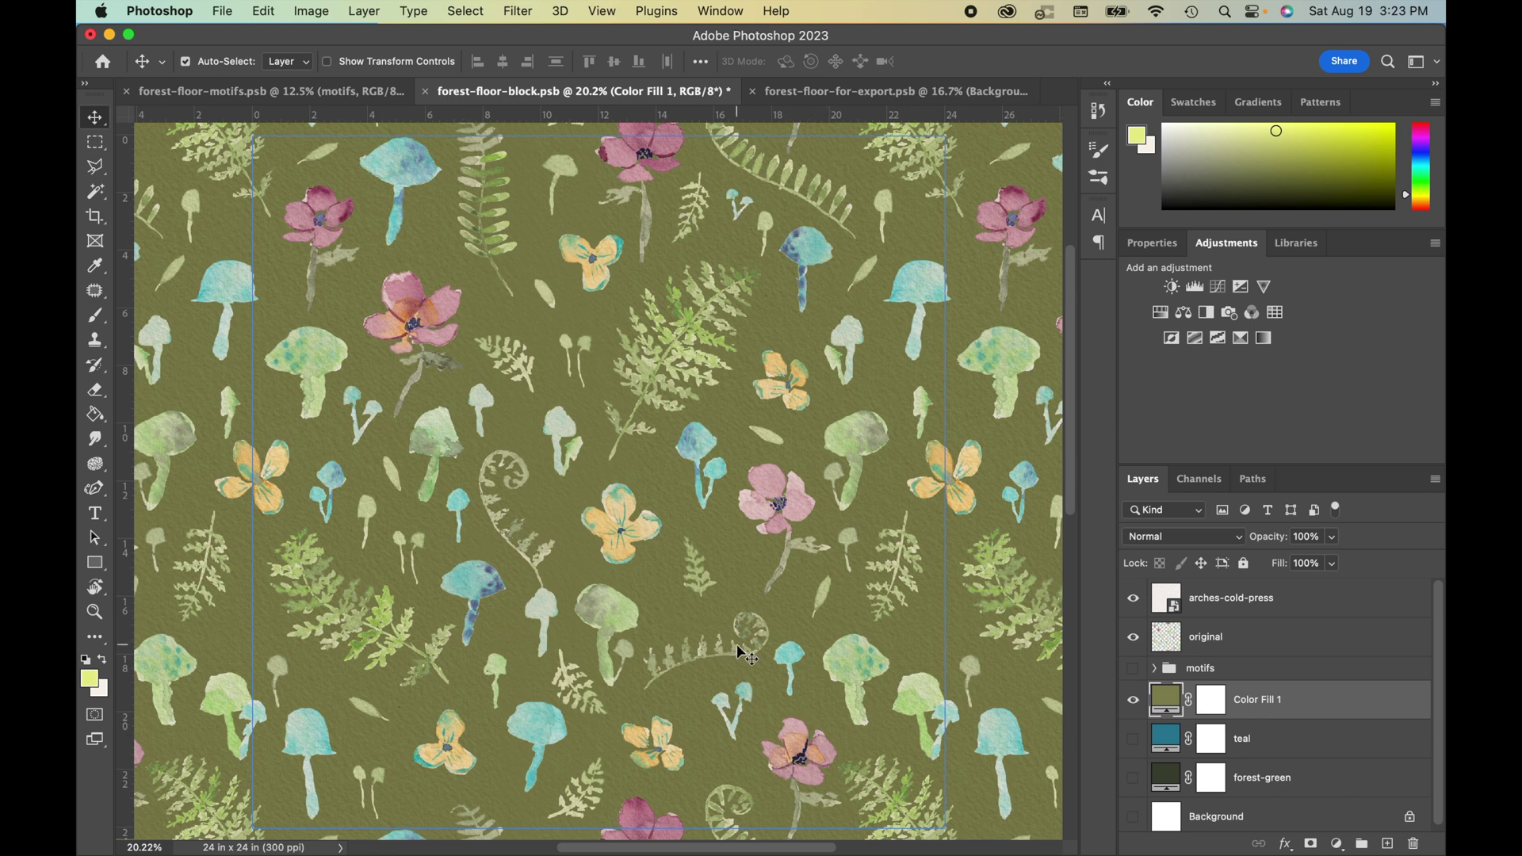
Step: Rename the fill layer olive, hide it, and make the Background layer visible
double_click(1273, 699)
type("olive")
key("Return")
left_click(1133, 699)
left_click(1132, 817)
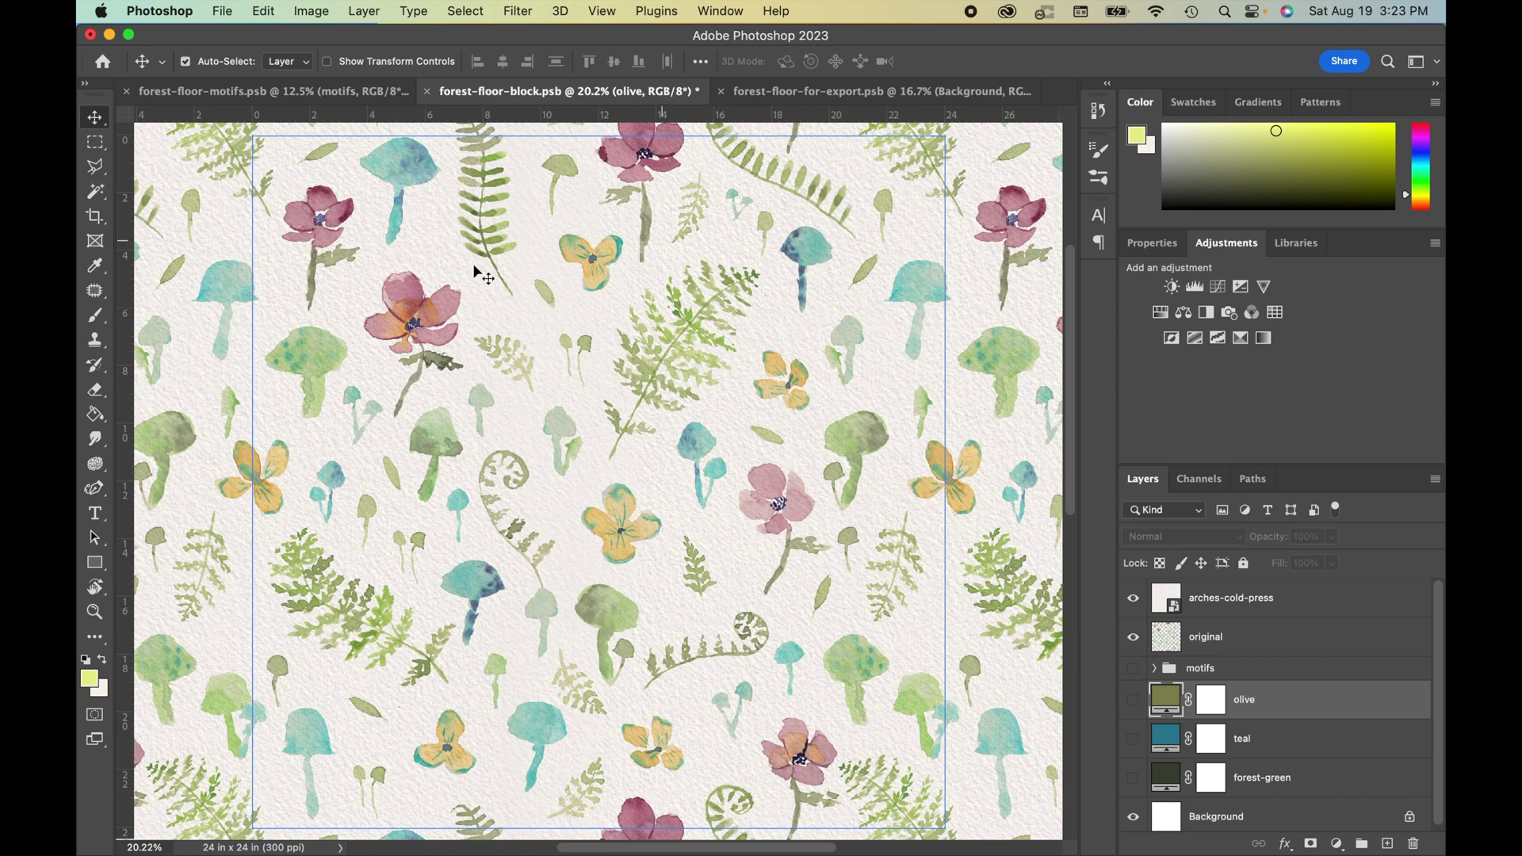
Step: Turn off Pattern Preview and duplicate the original layer
left_click(1242, 638)
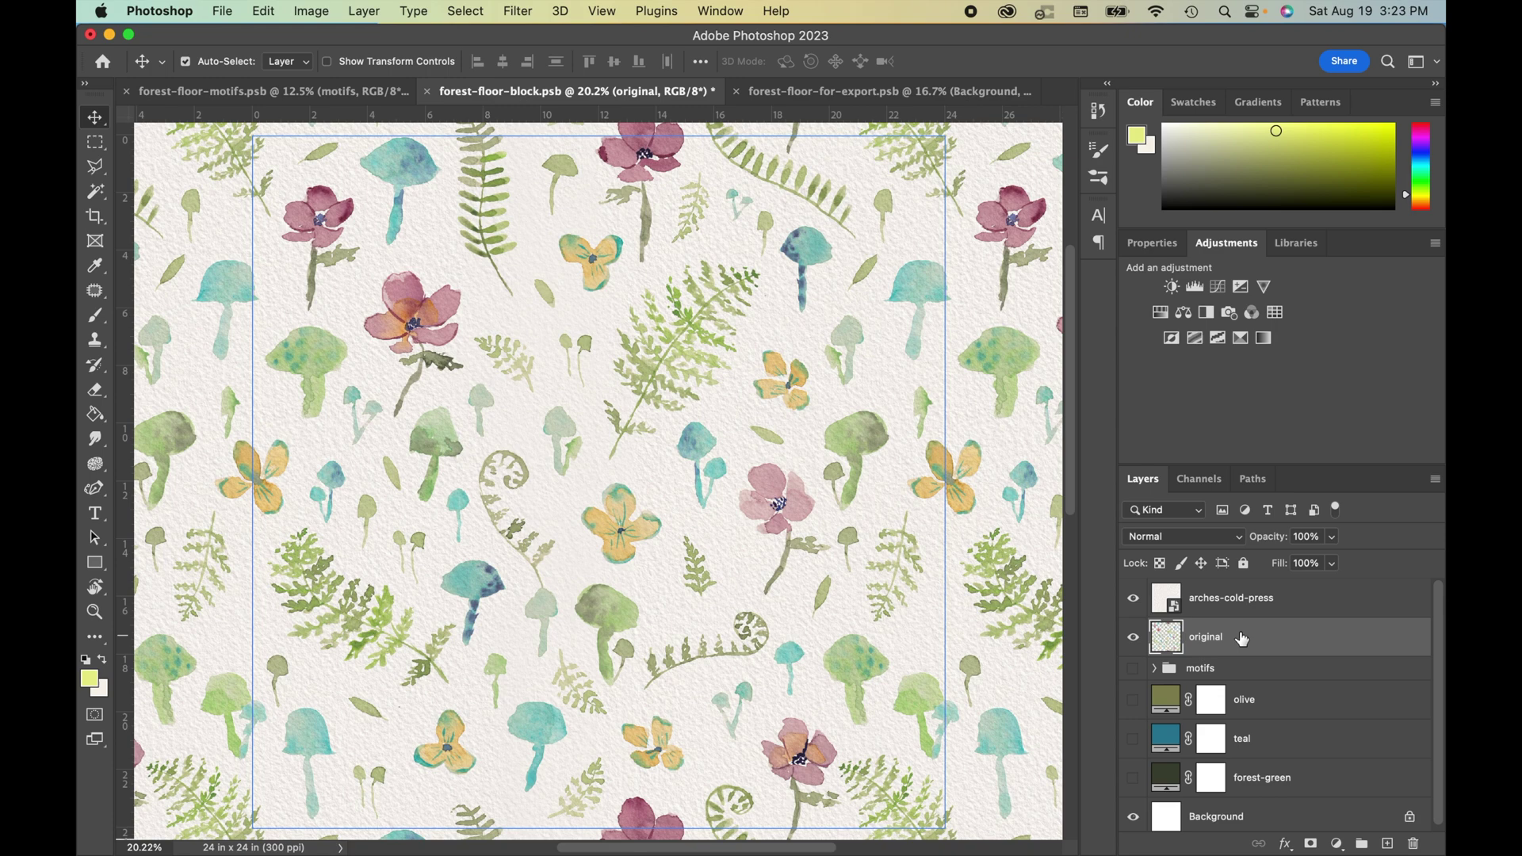
left_click(609, 12)
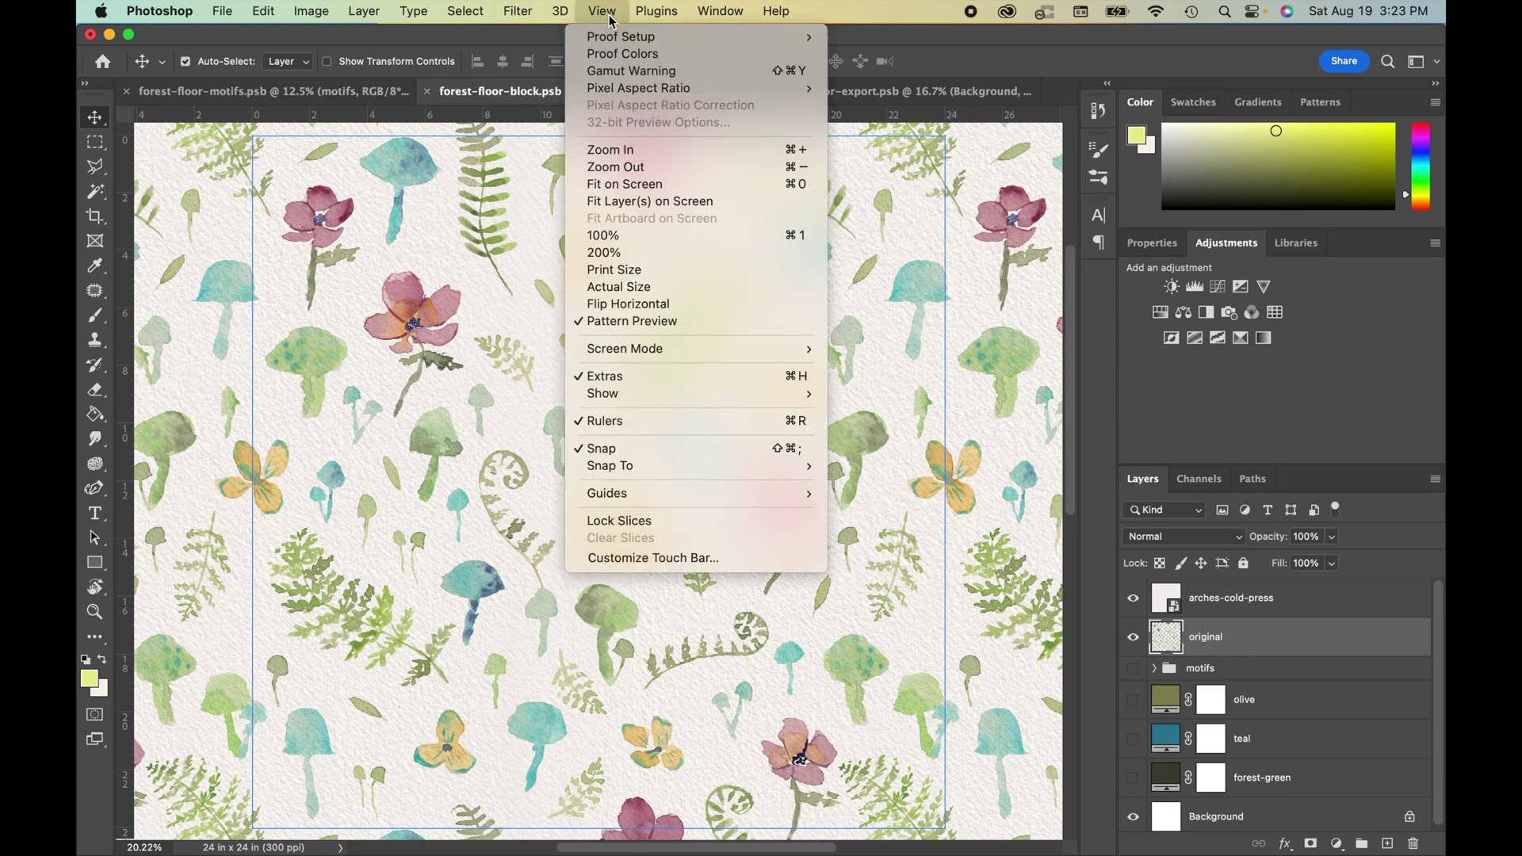
left_click(668, 322)
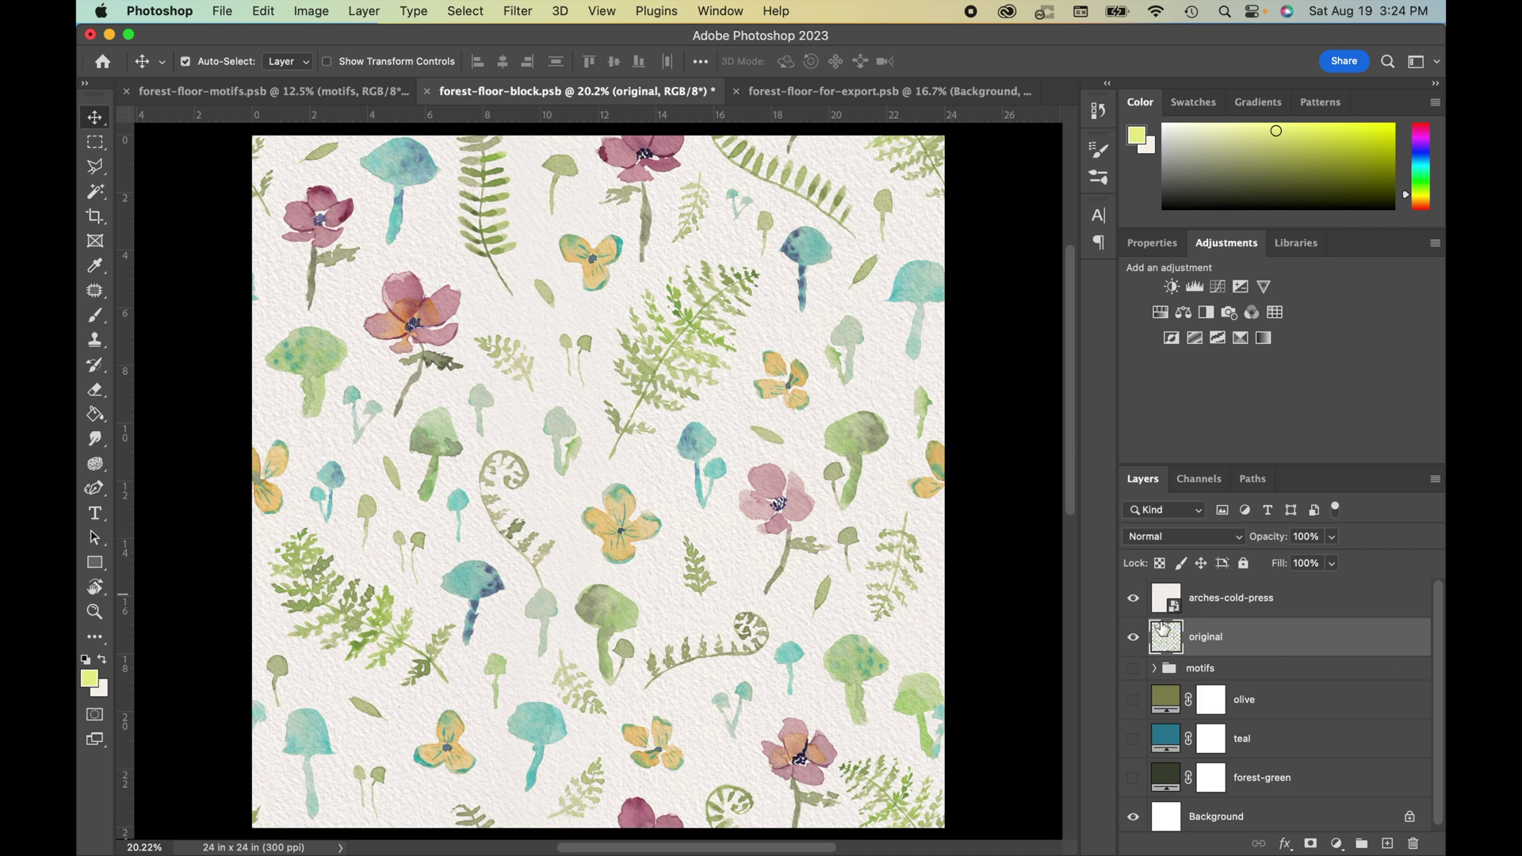
key("super+j")
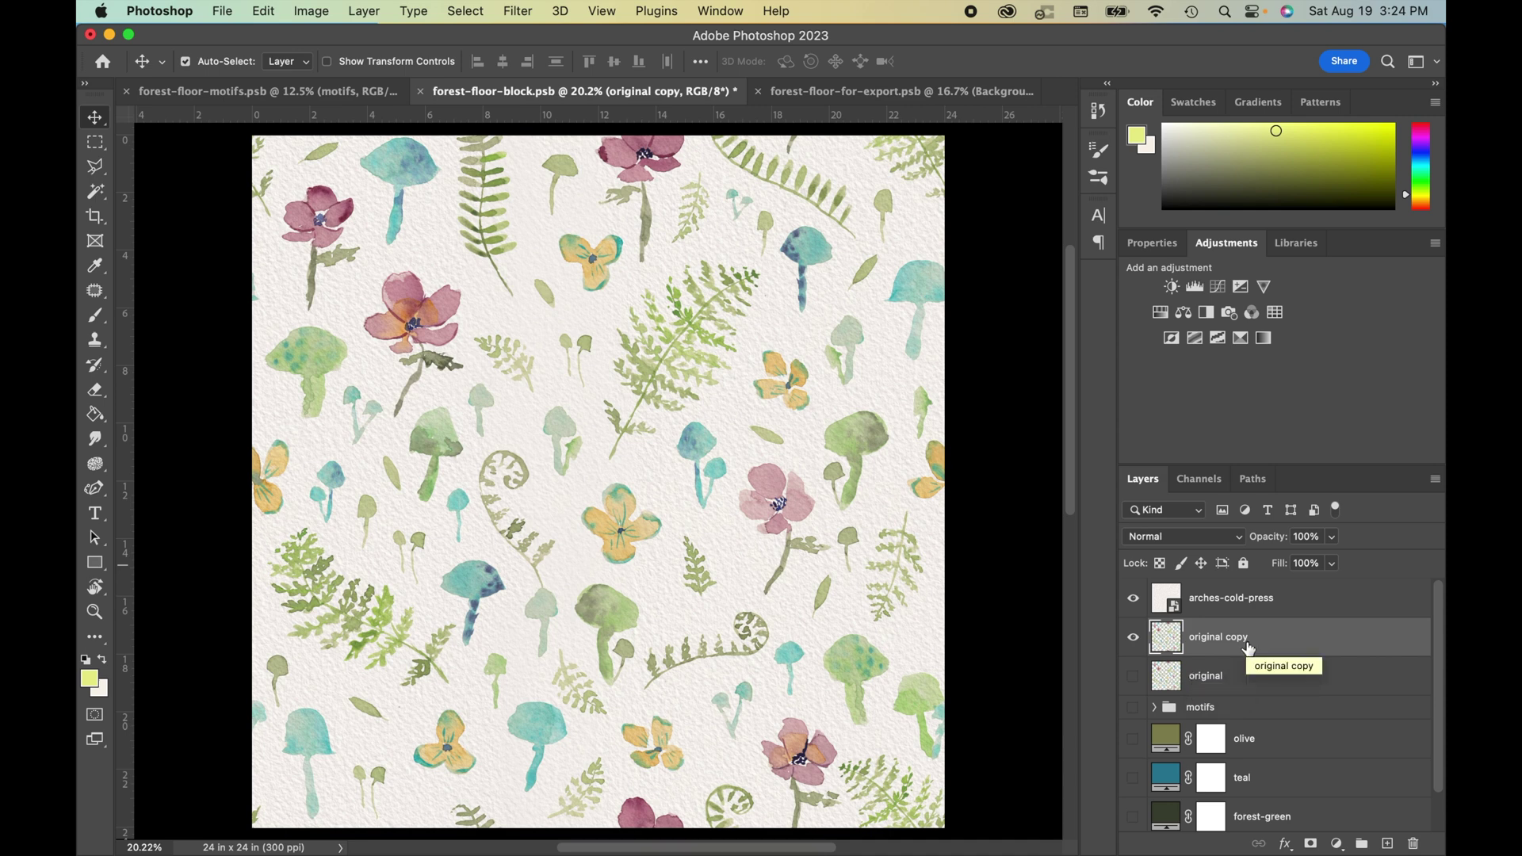
Step: Shift the copy's Hue to +116 with Hue/Saturation for magenta, mint and teal tones
key("super+u")
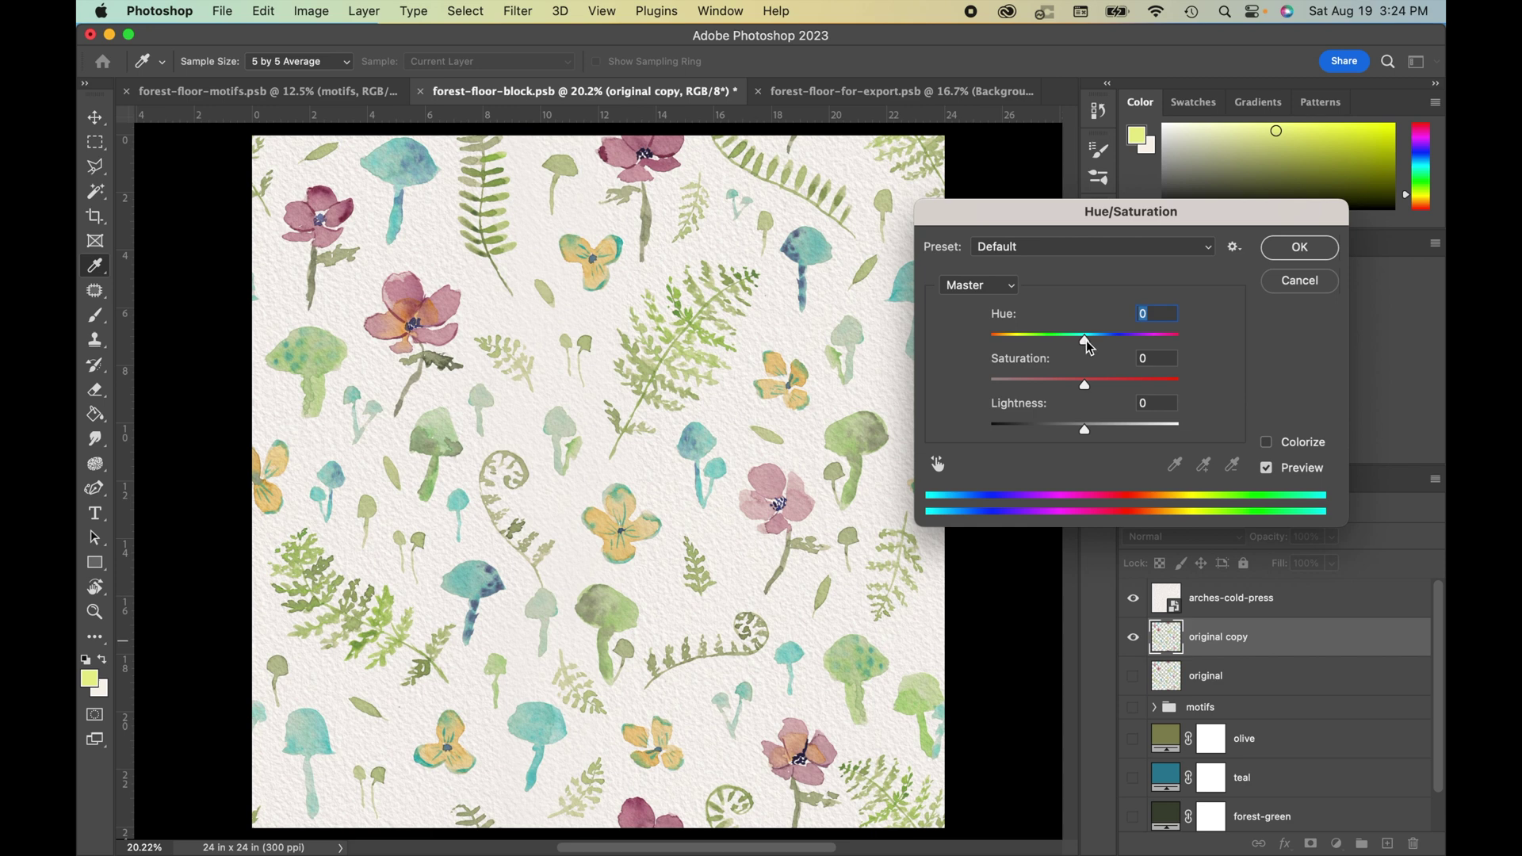
left_click_drag(1087, 346, 1165, 381)
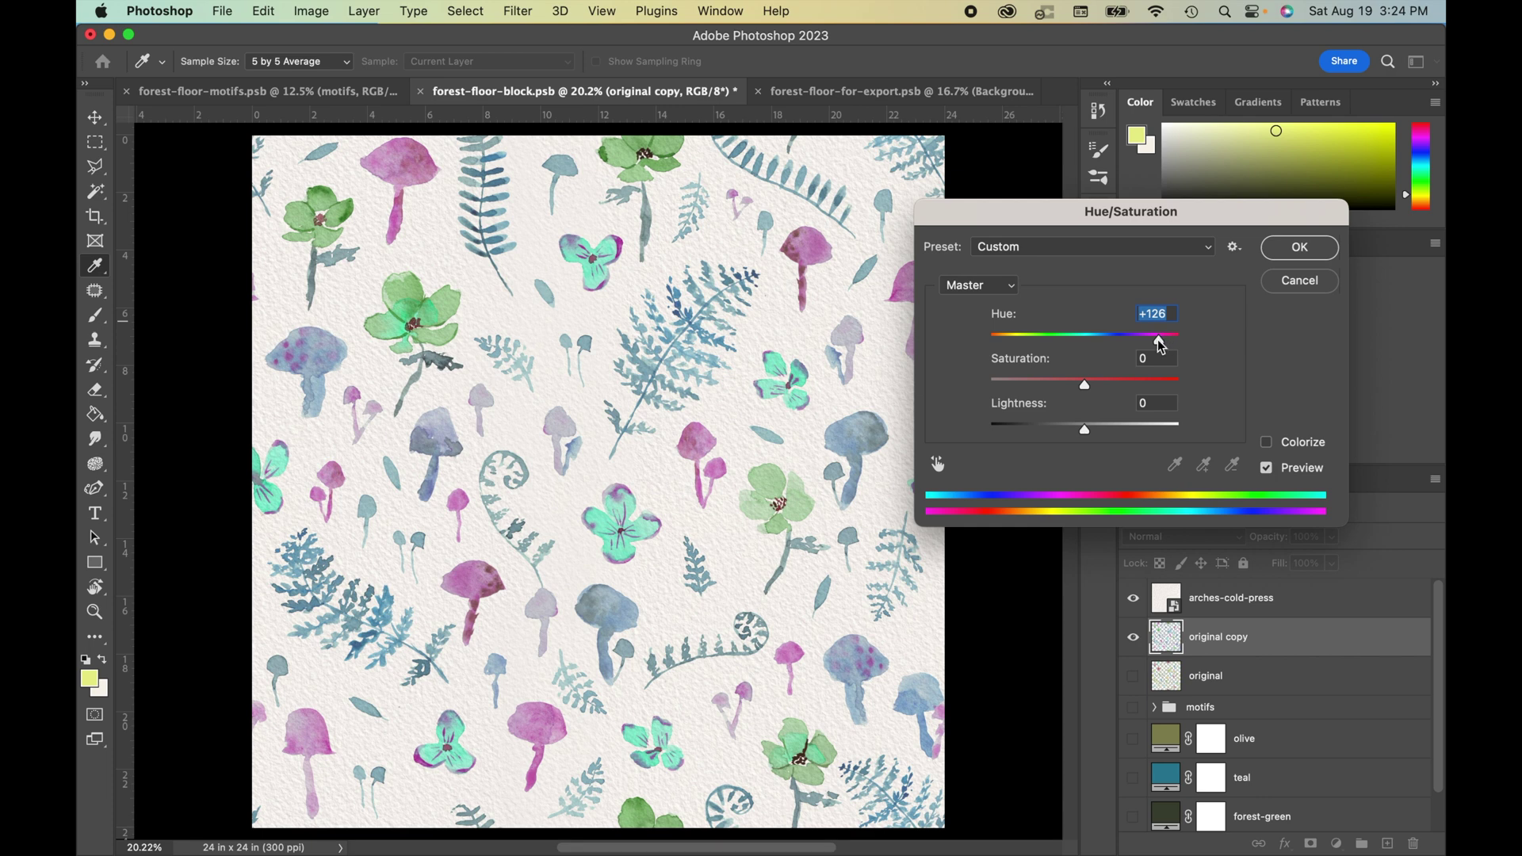
left_click_drag(1161, 347, 1171, 348)
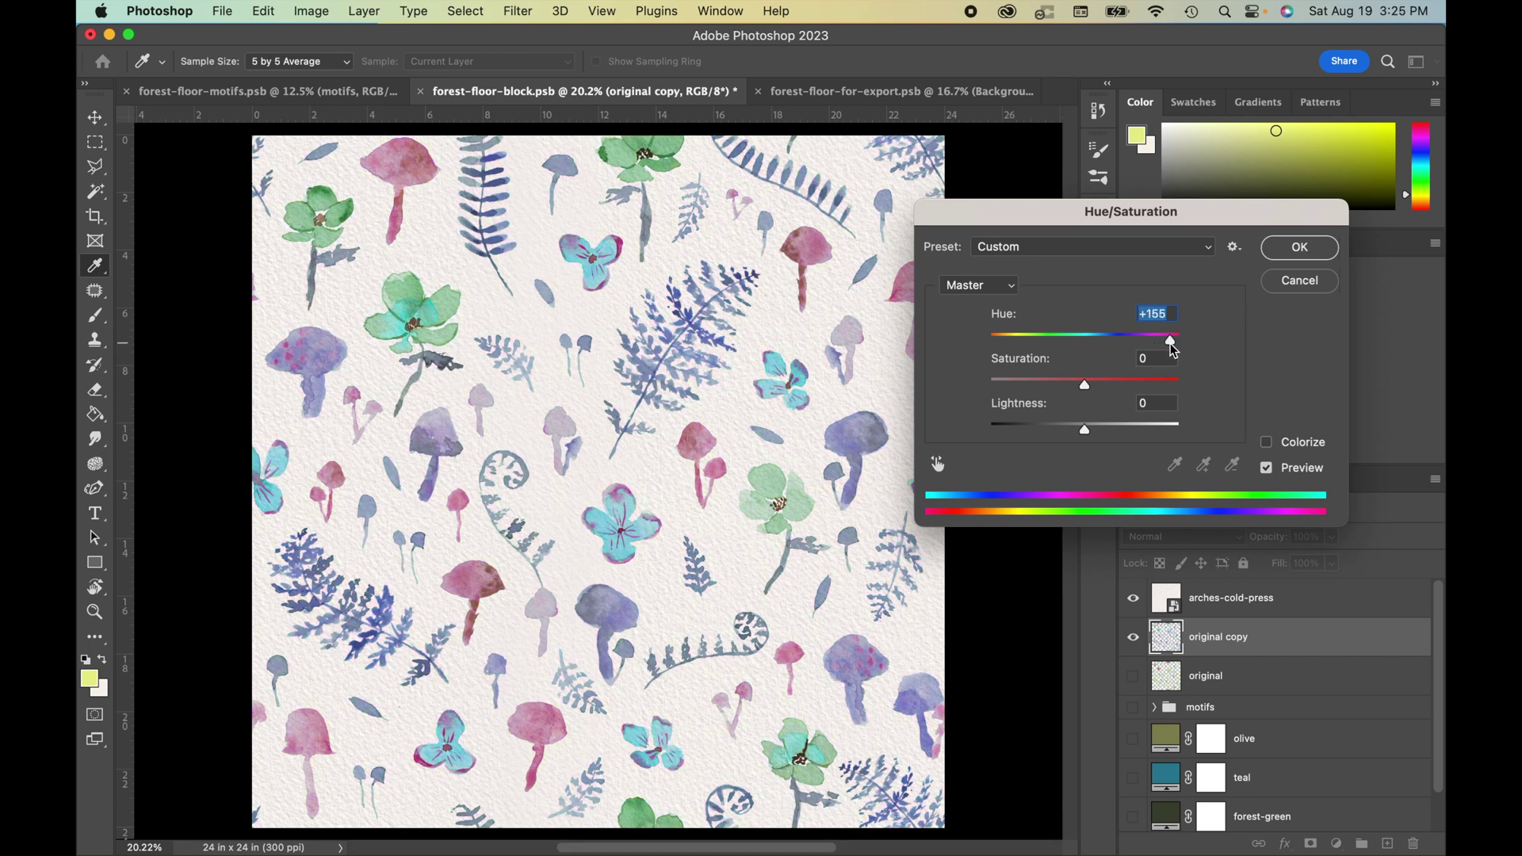
left_click_drag(1170, 344, 1162, 345)
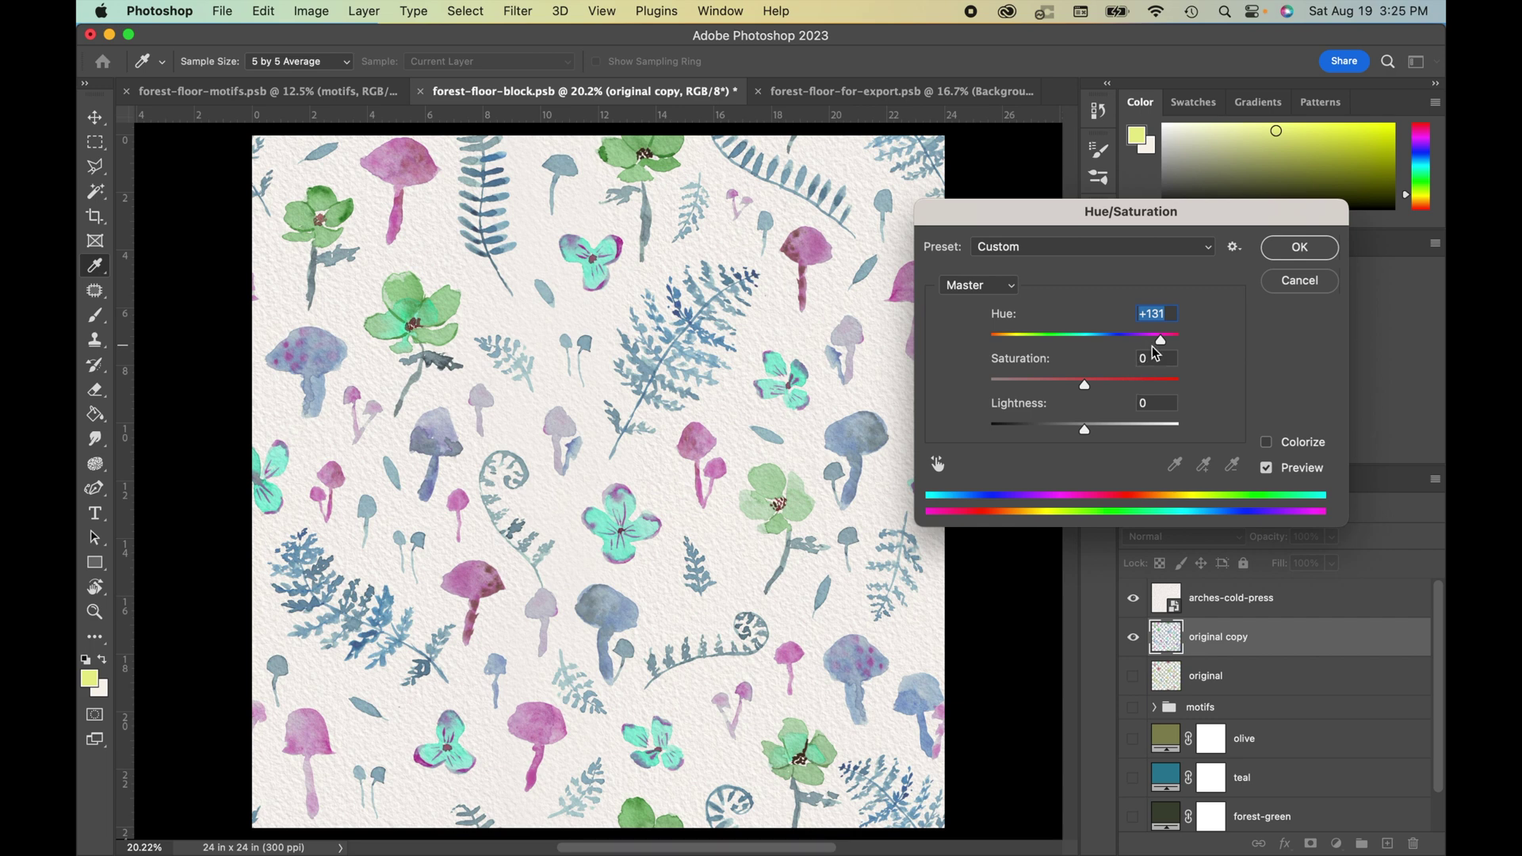
left_click_drag(1162, 341, 1155, 344)
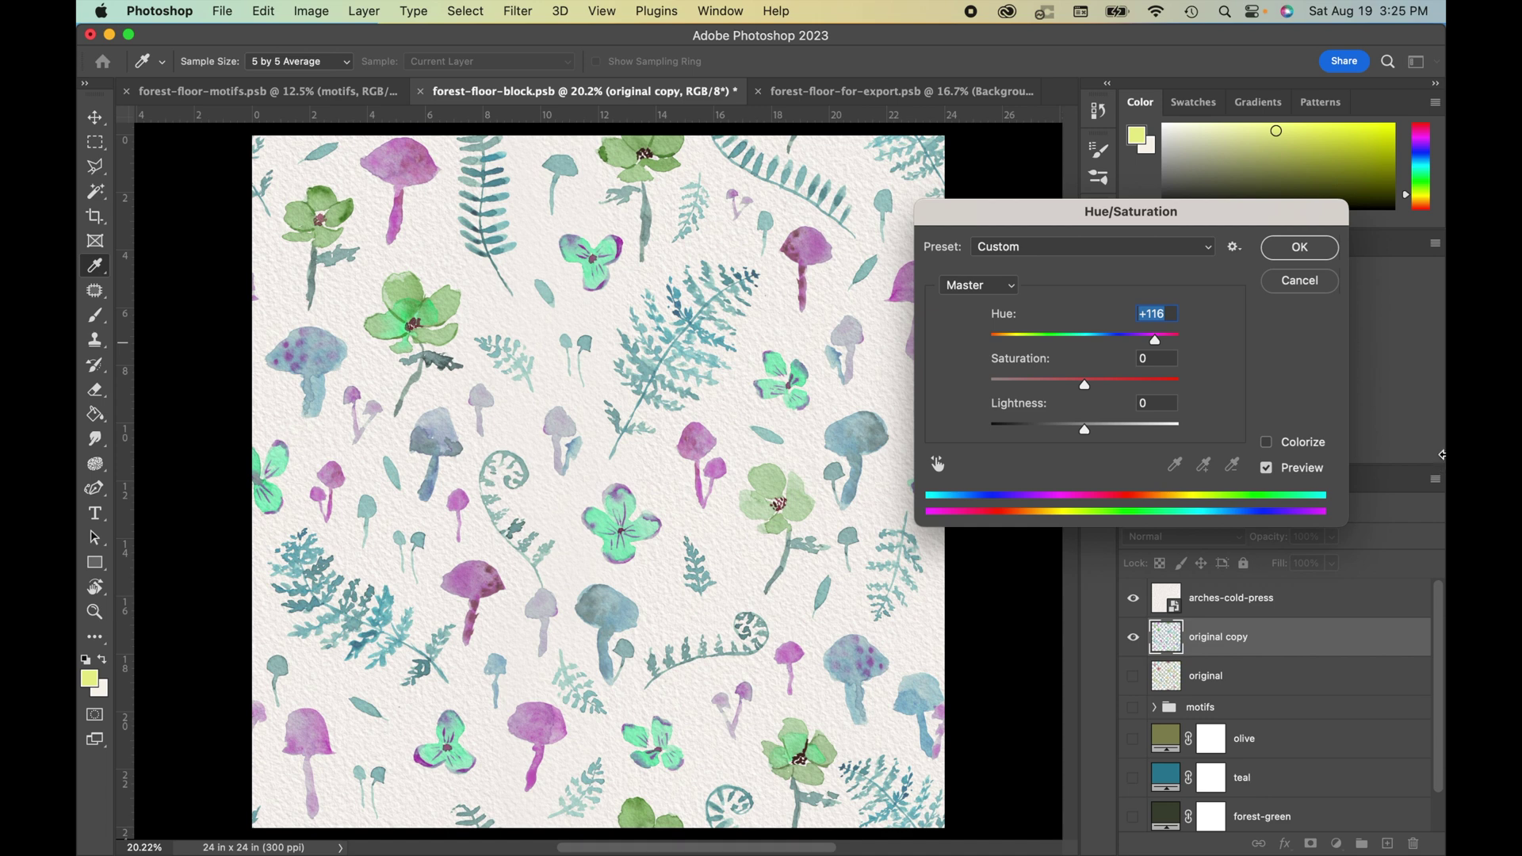
left_click(1304, 251)
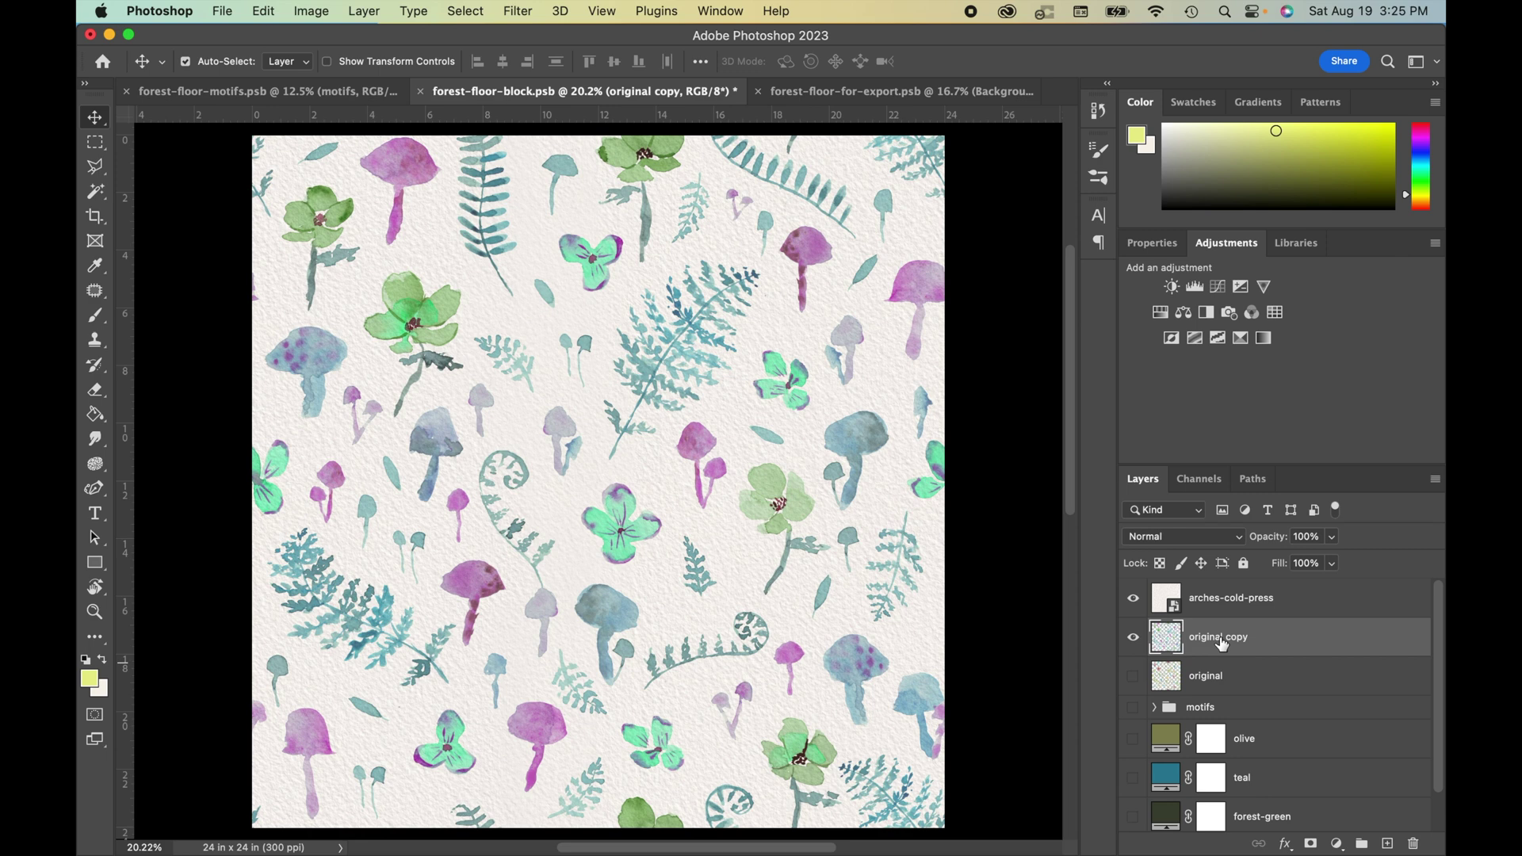
Step: Rename the recolored copy to fairytale
double_click(1219, 638)
type("fairyta.e")
key("BackSpace")
type("le")
key("Return")
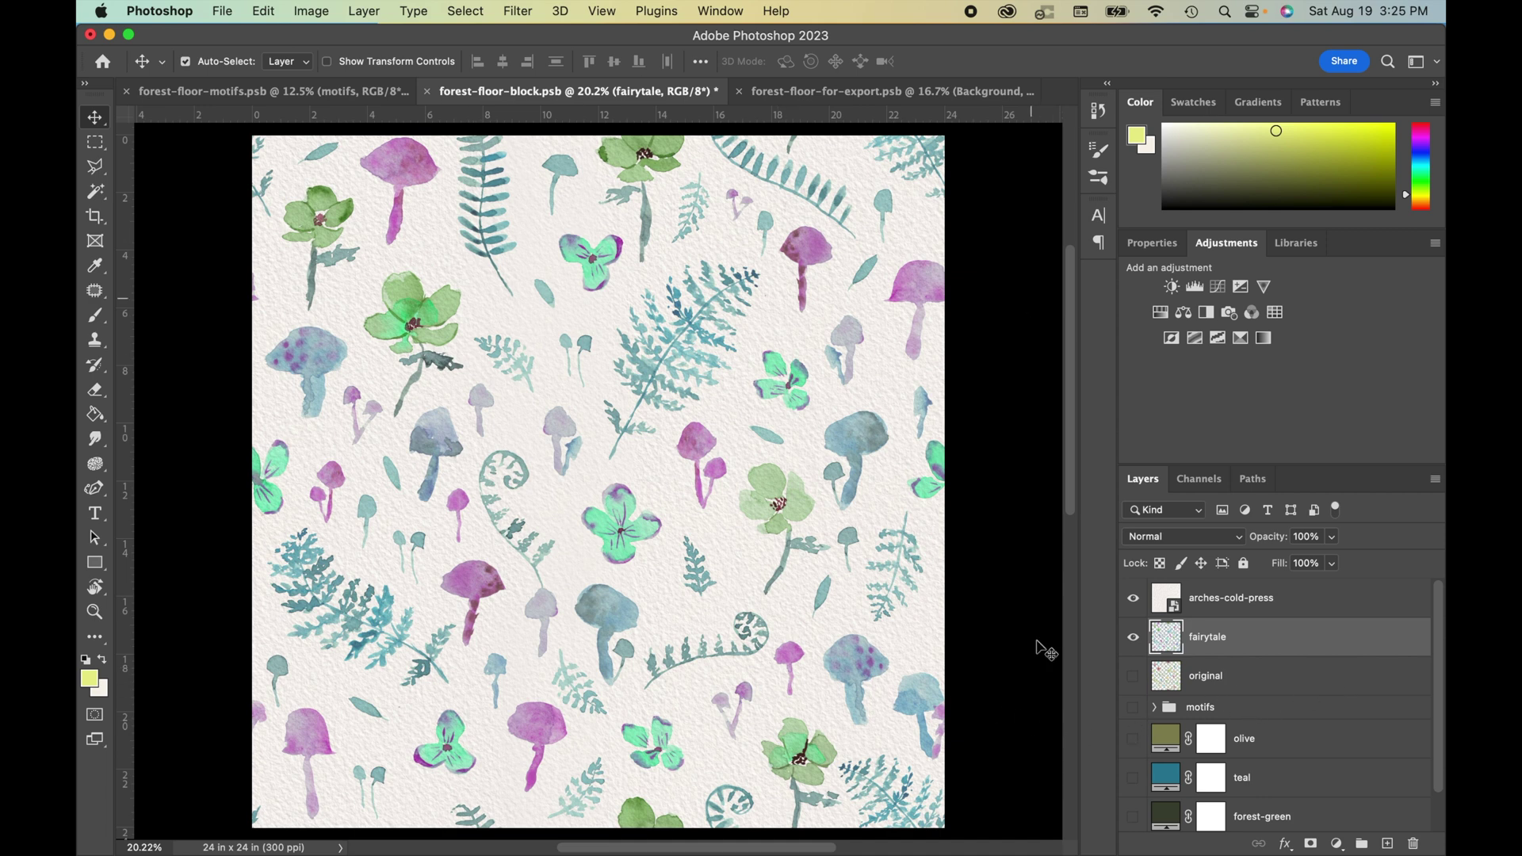
Step: Duplicate the original layer above fairytale and hide fairytale
left_click(1215, 682)
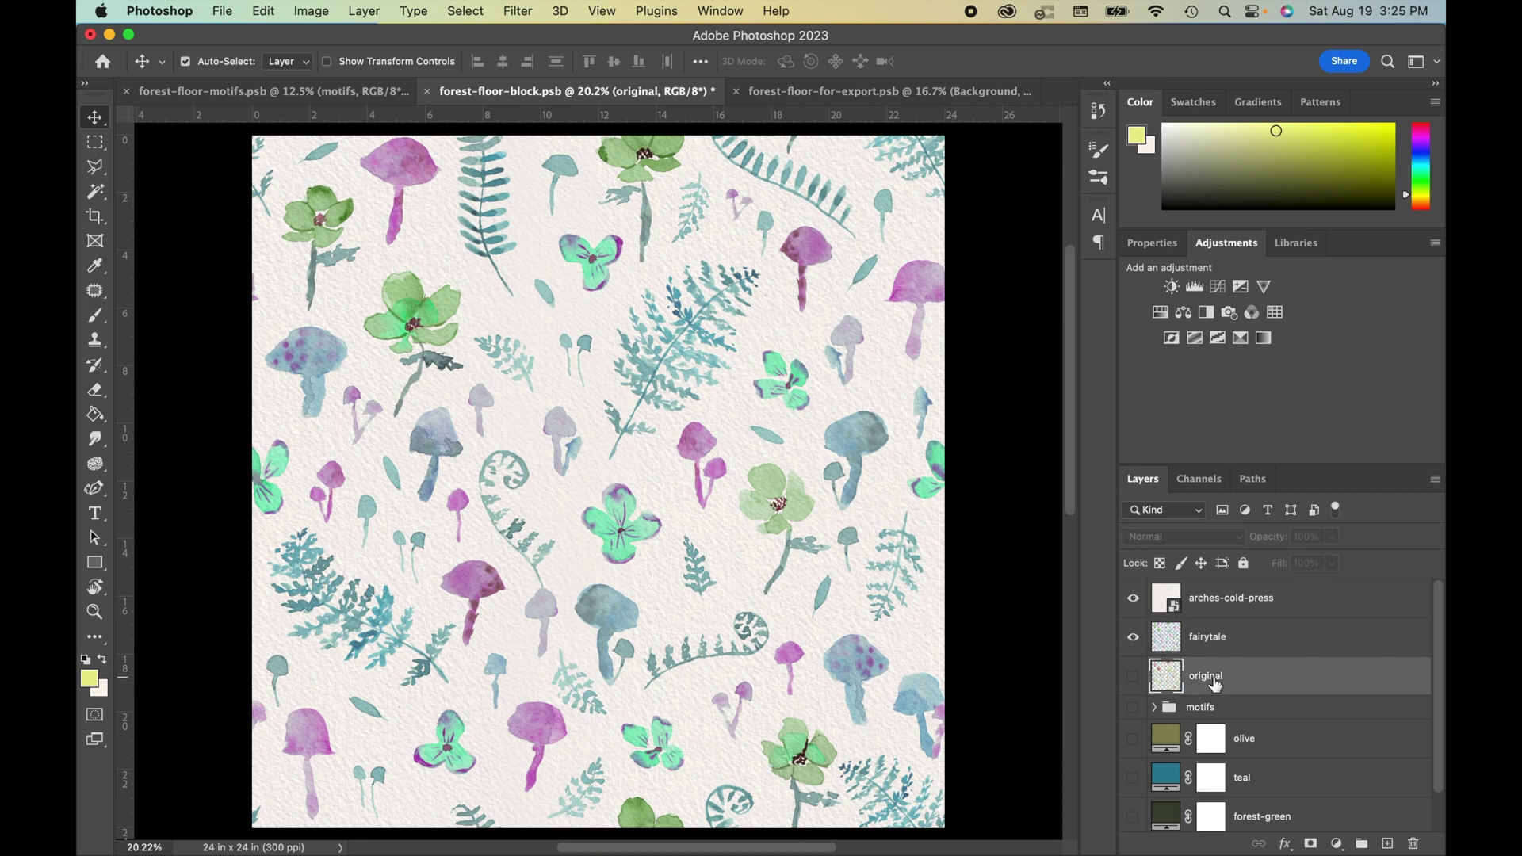
key("super+j")
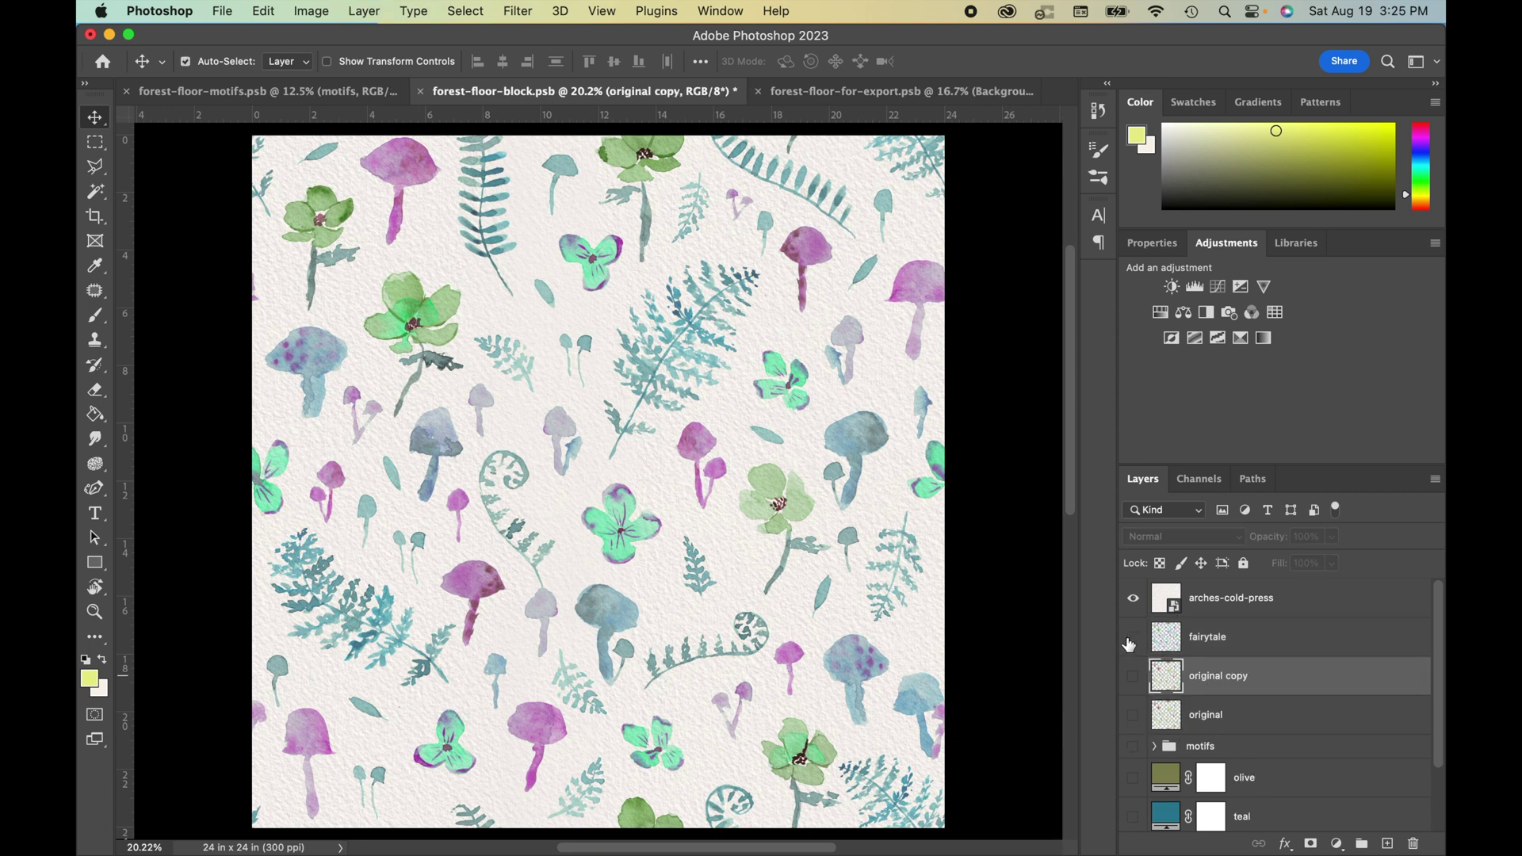
left_click(1131, 639)
left_click_drag(1193, 676, 1237, 637)
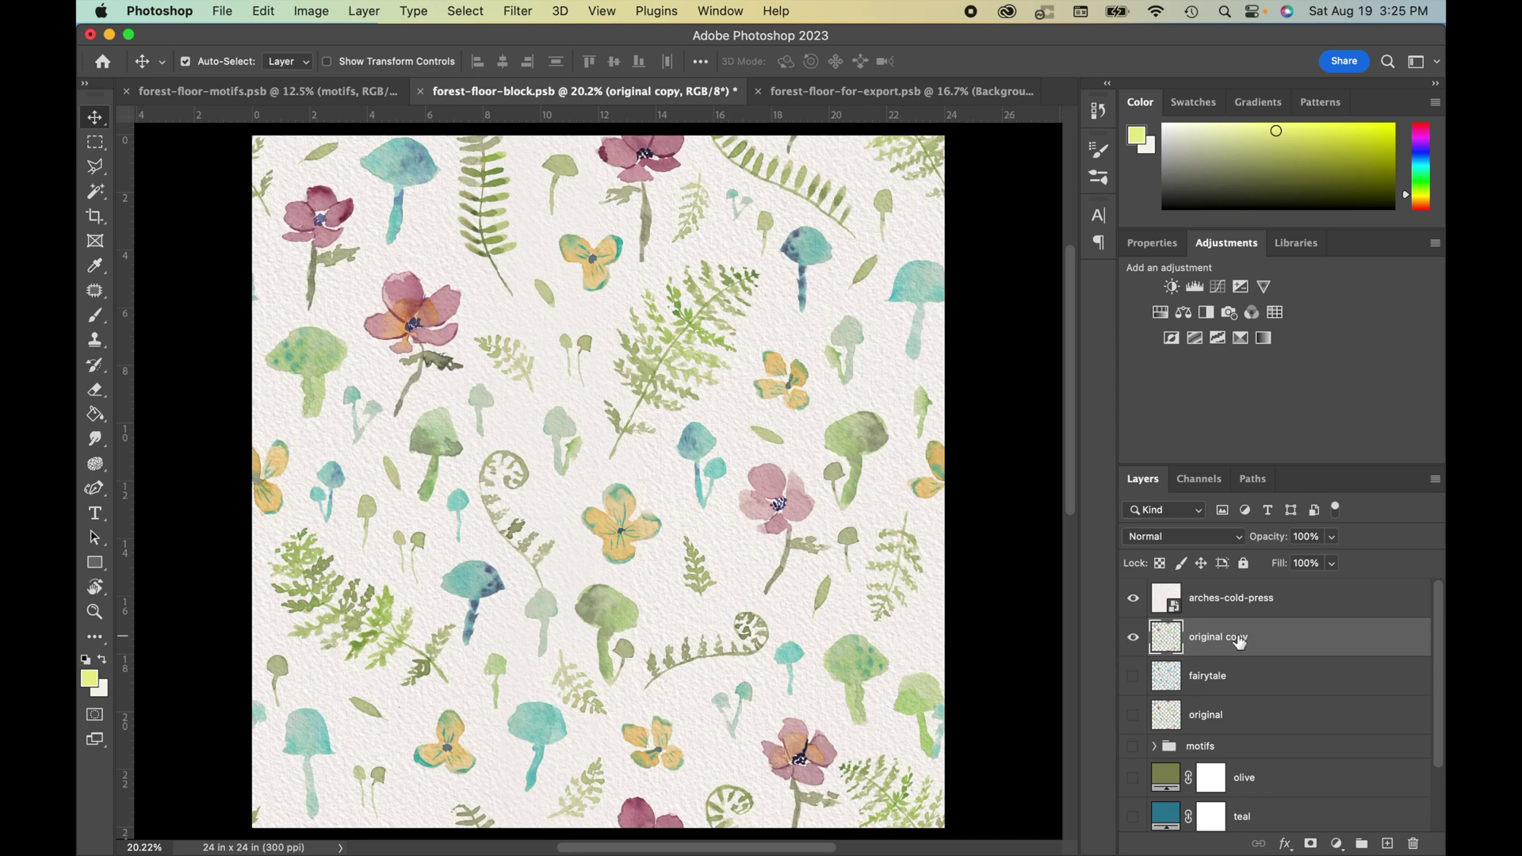
Step: Apply a -180 Hue shift to the copy for a purple-blue colorway
key("super+u")
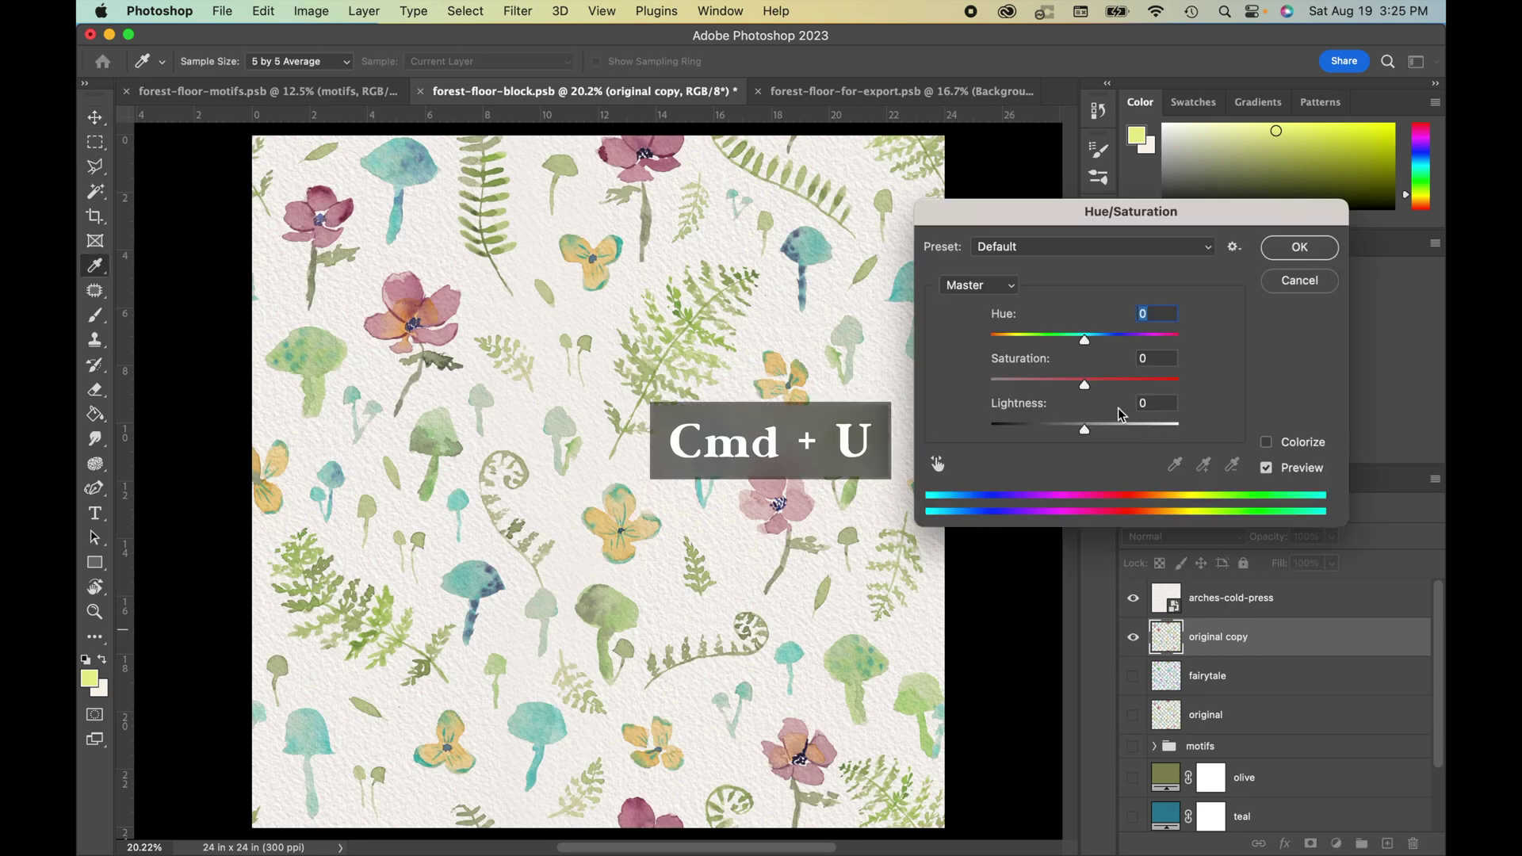
left_click_drag(1083, 344, 987, 346)
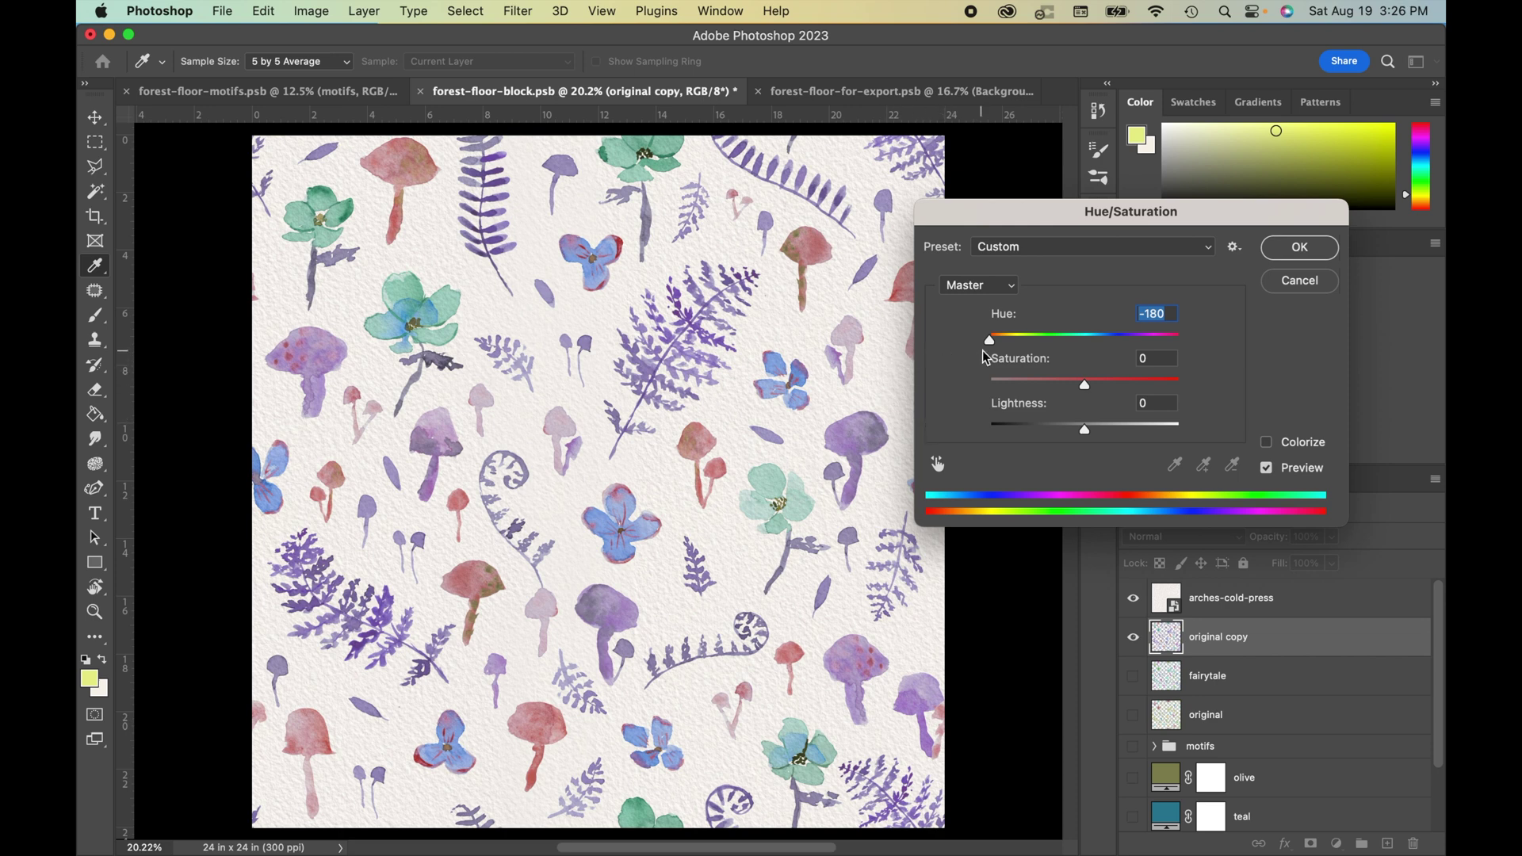
left_click_drag(987, 343, 985, 344)
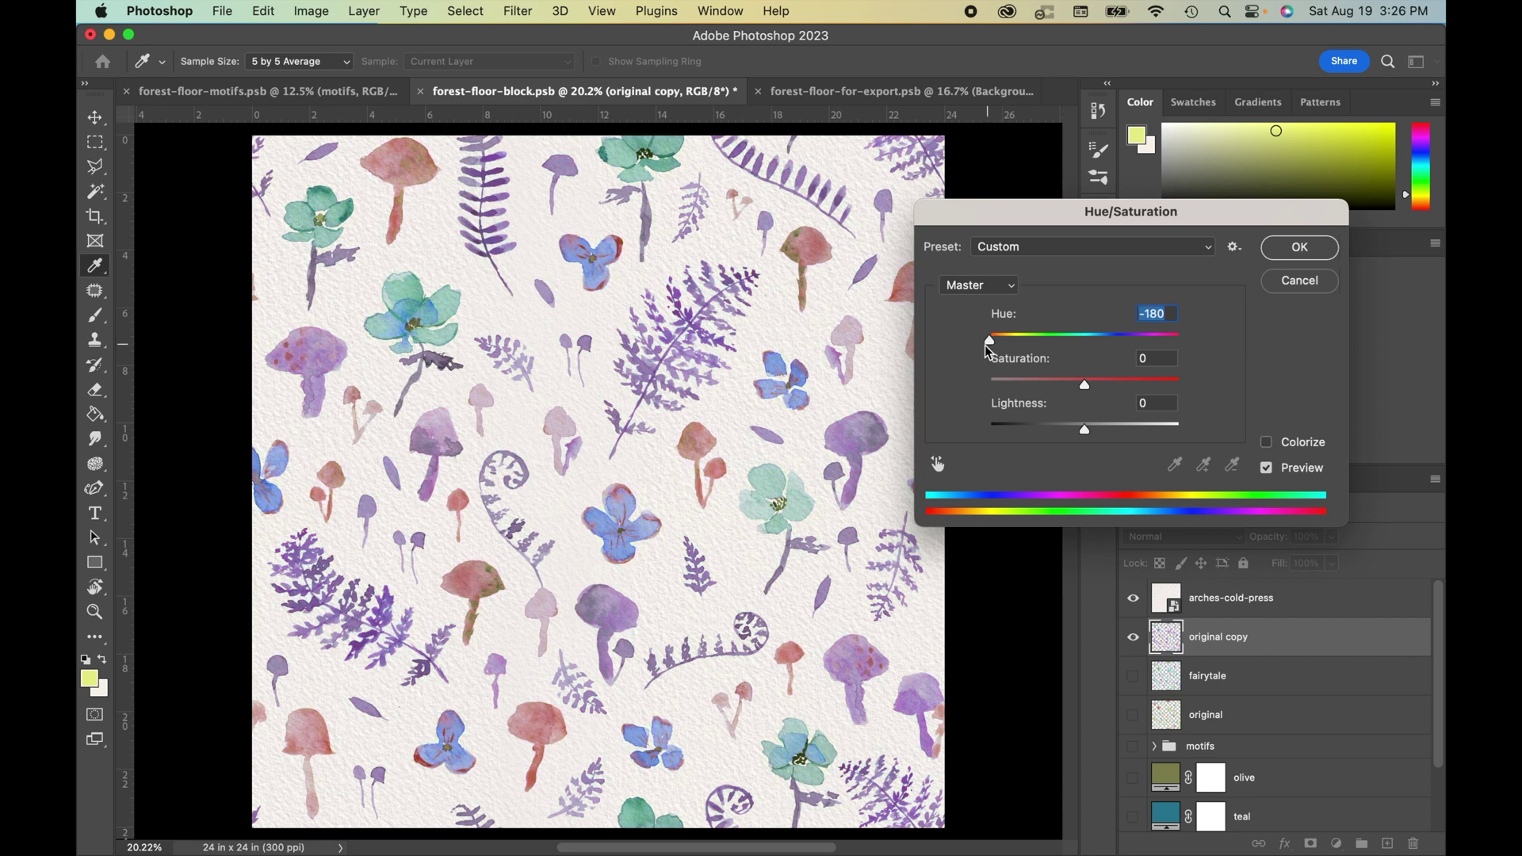
left_click(1300, 247)
Step: Name the layer midnight, hide it, and duplicate original above it
double_click(1225, 636)
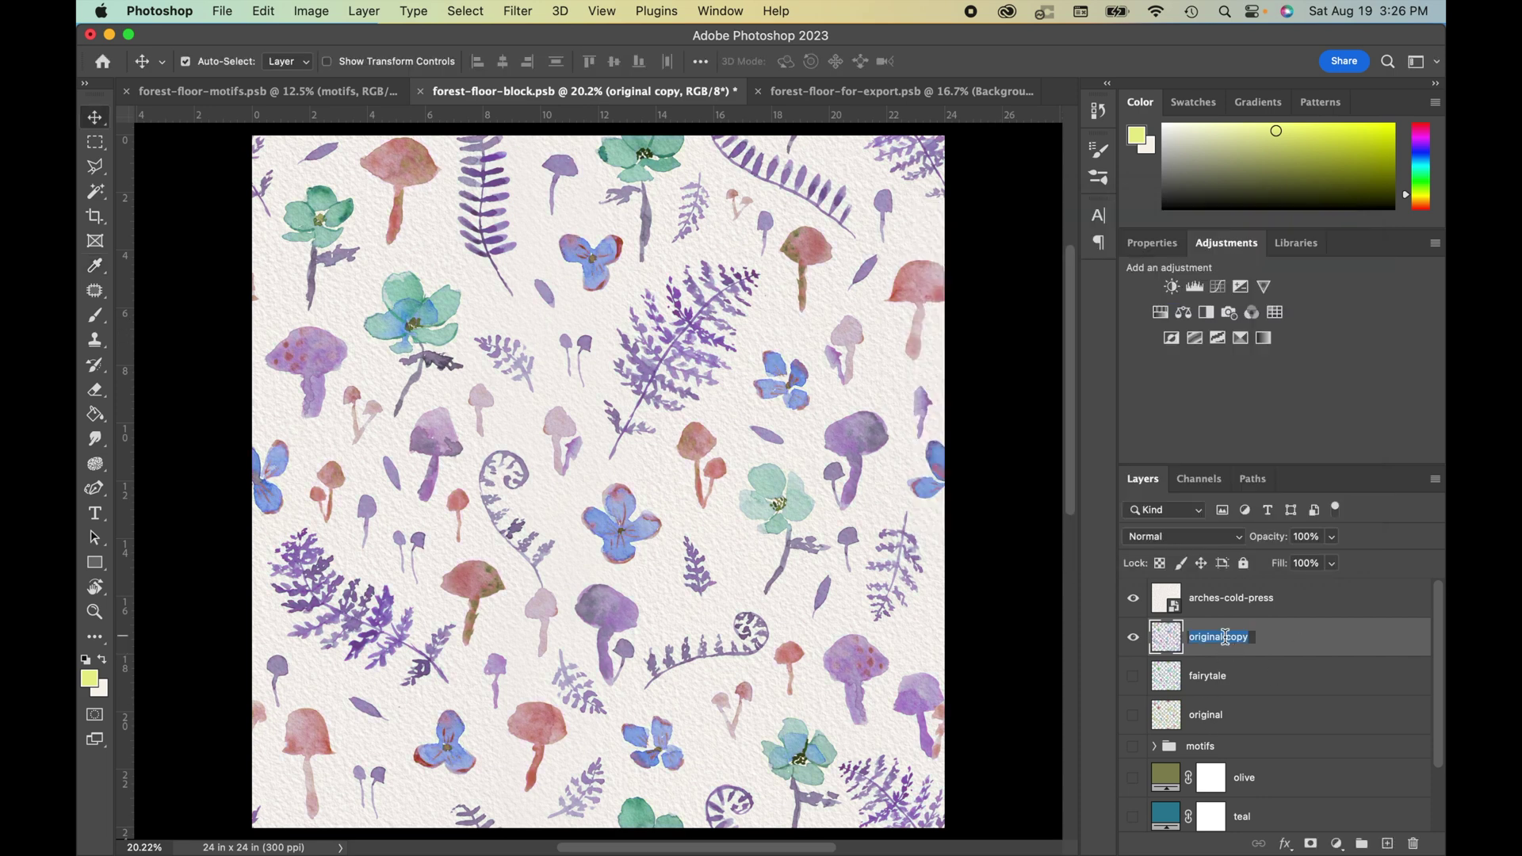
type("midnight")
key("Return")
left_click(1134, 638)
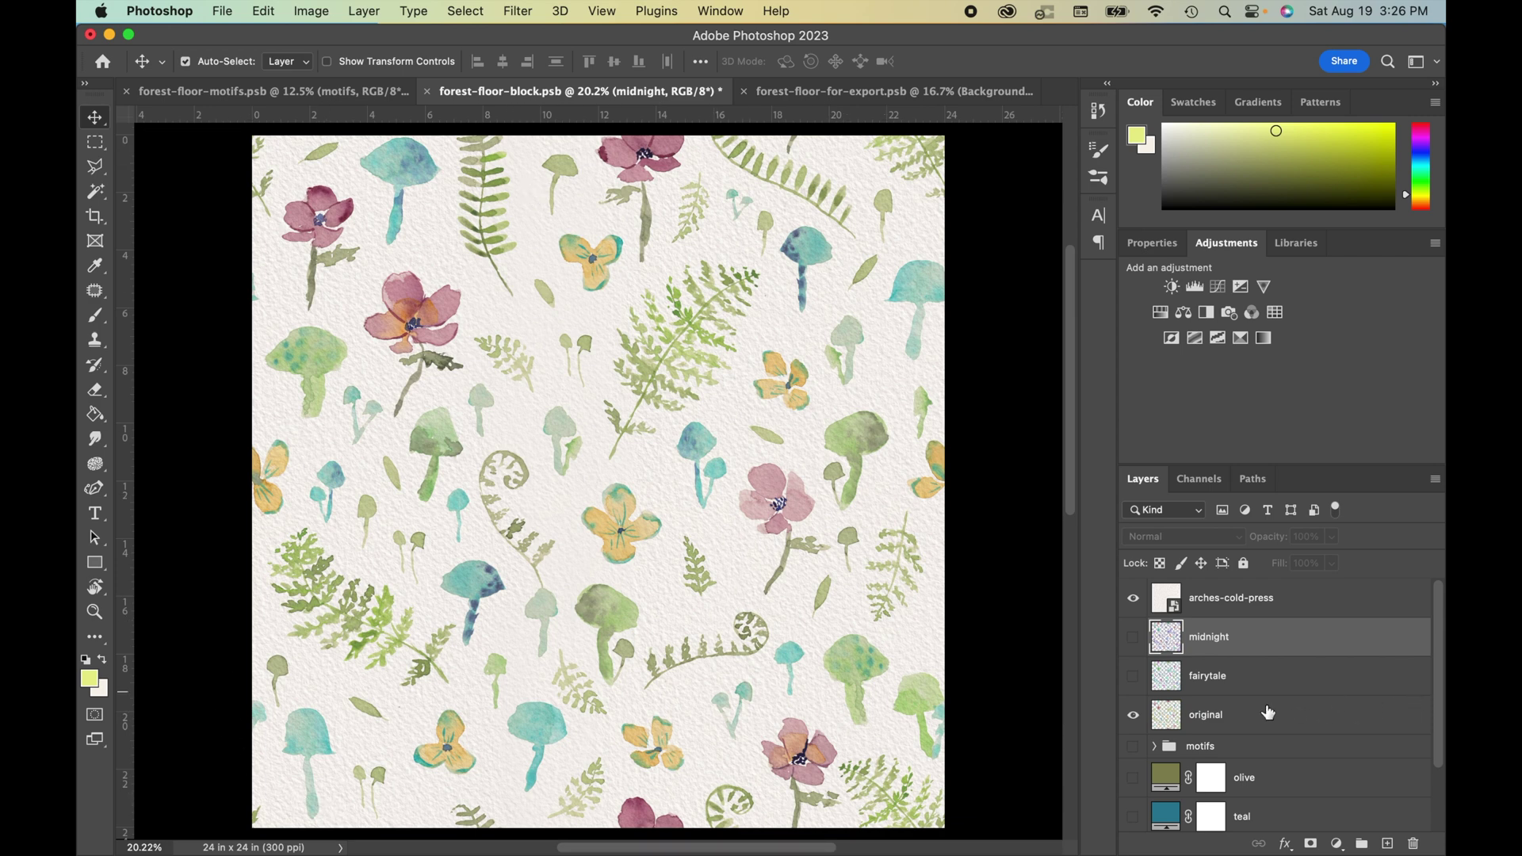
left_click_drag(1221, 726, 1216, 641)
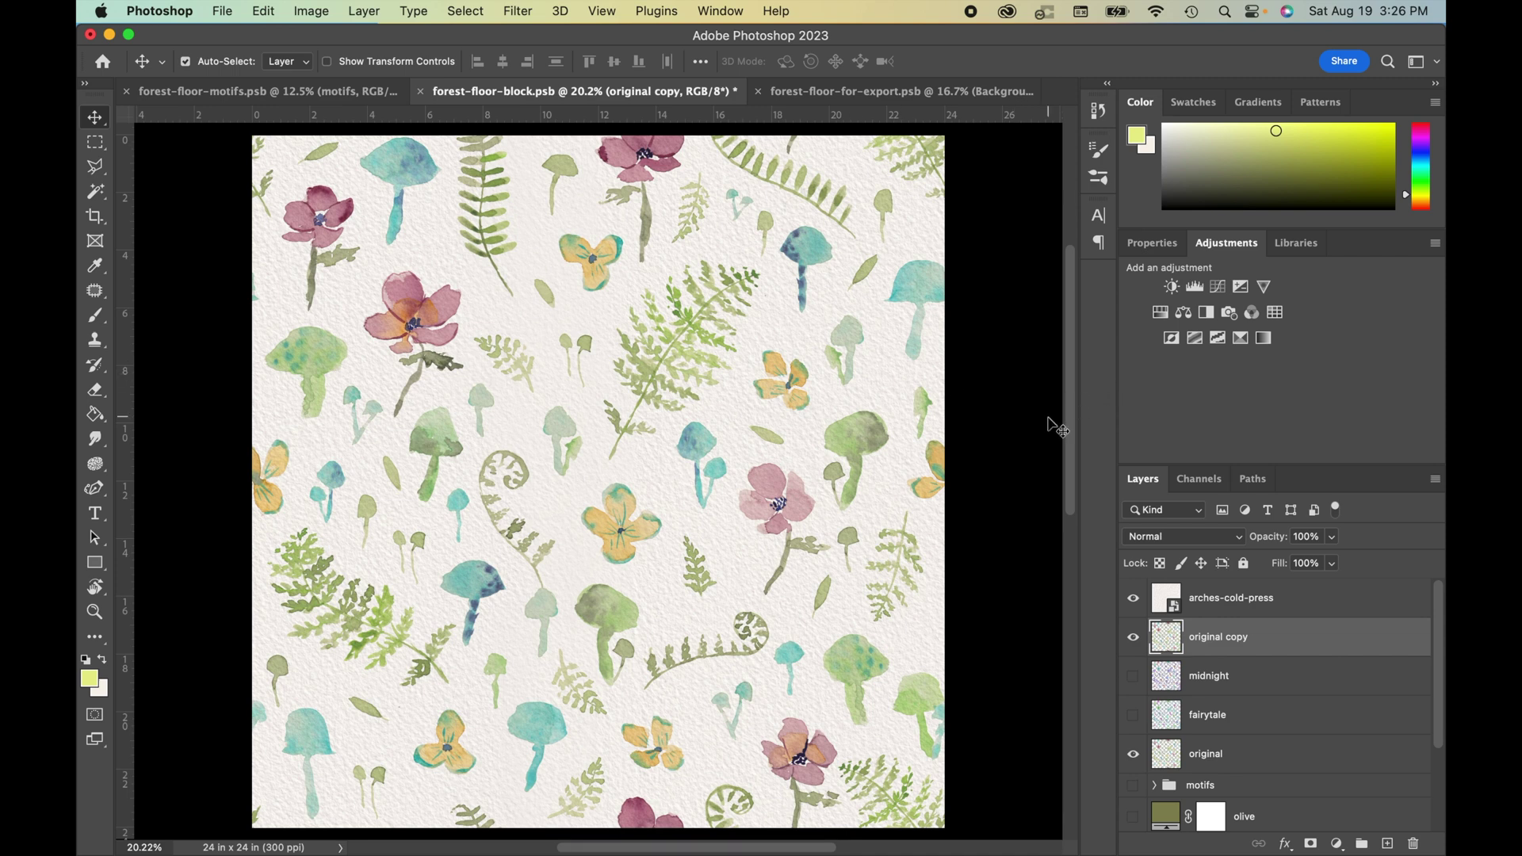
Step: Trial Cyans-only hue shifts from 45 up to +180, cancel them, and reopen Hue/Saturation
key("super+u")
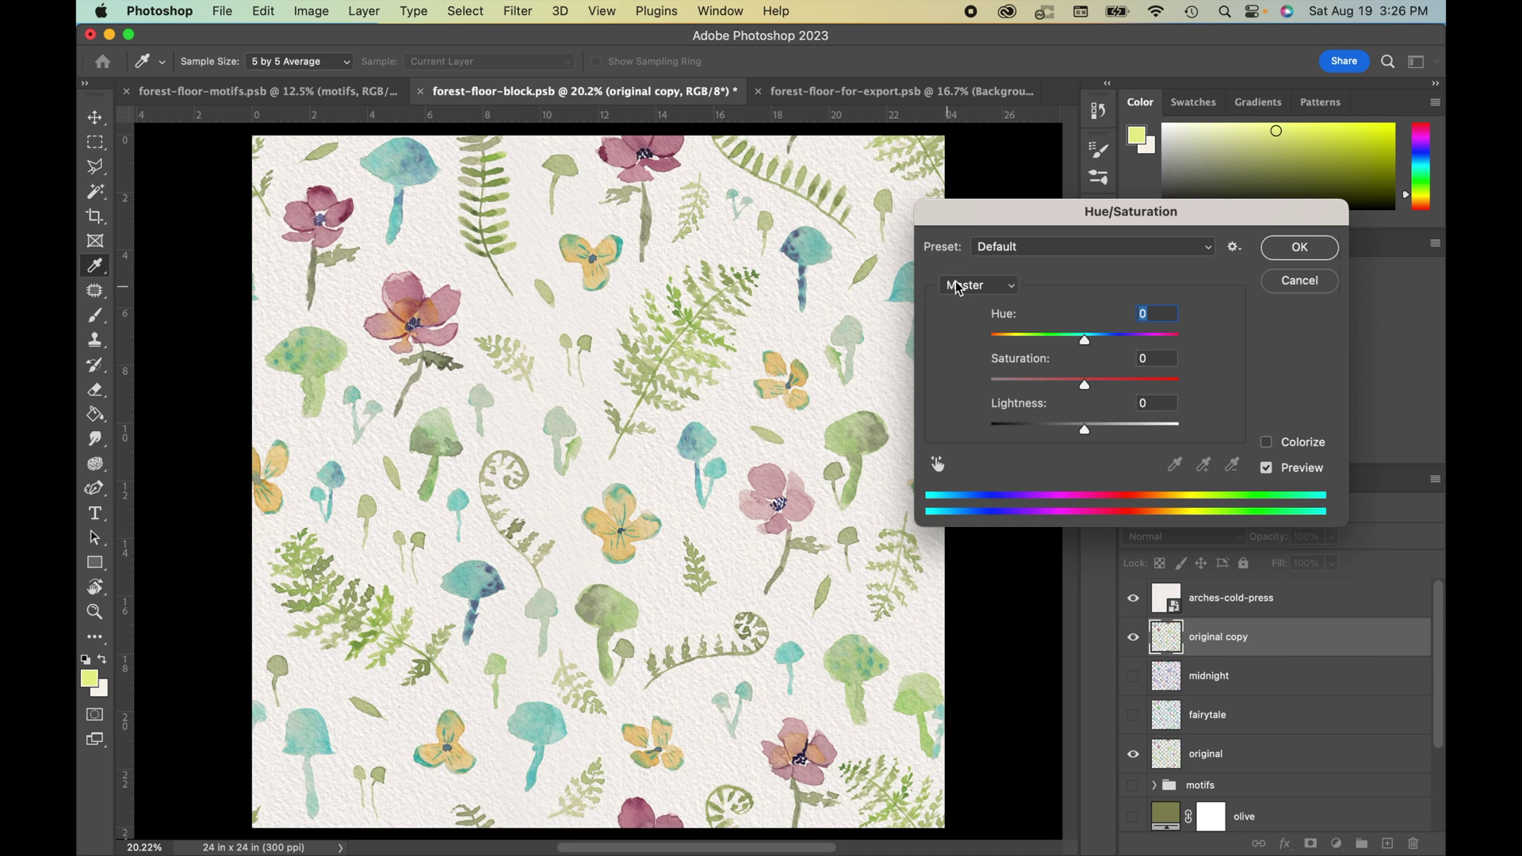
left_click(1009, 291)
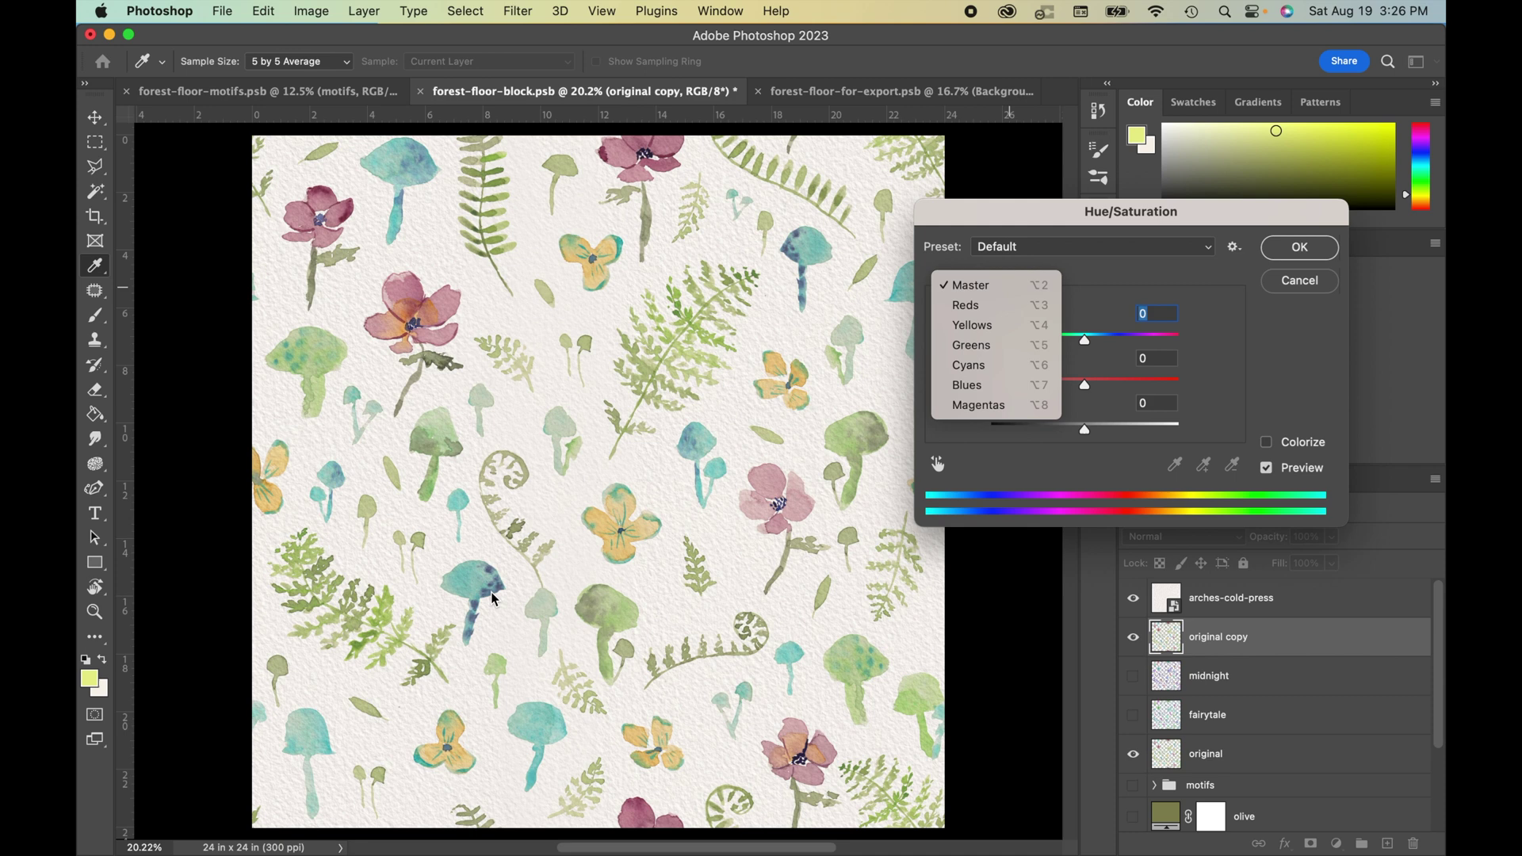
left_click(1018, 371)
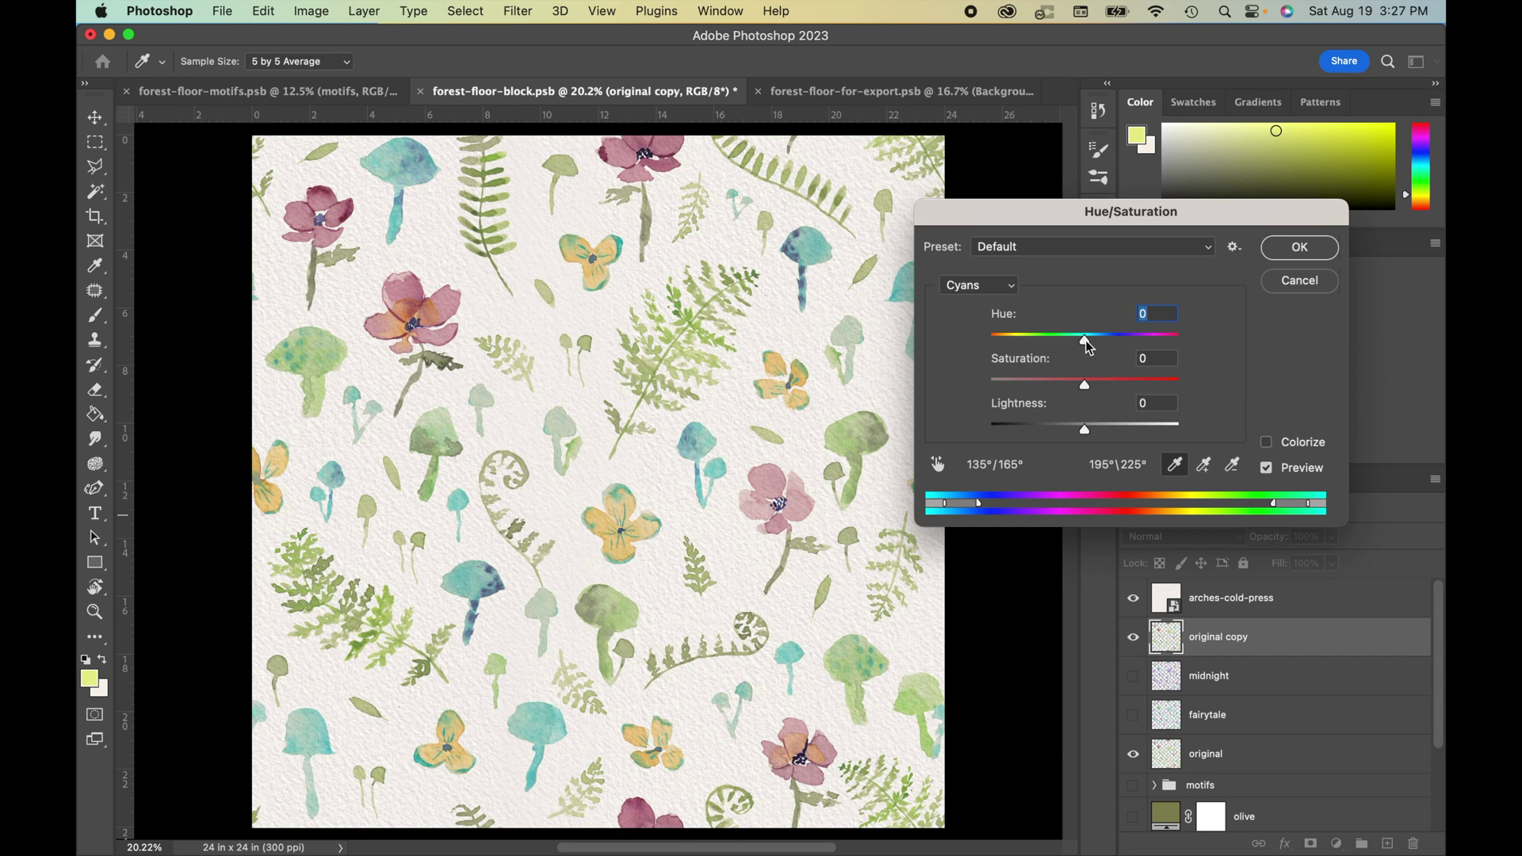
left_click_drag(1086, 340, 1038, 350)
type("45")
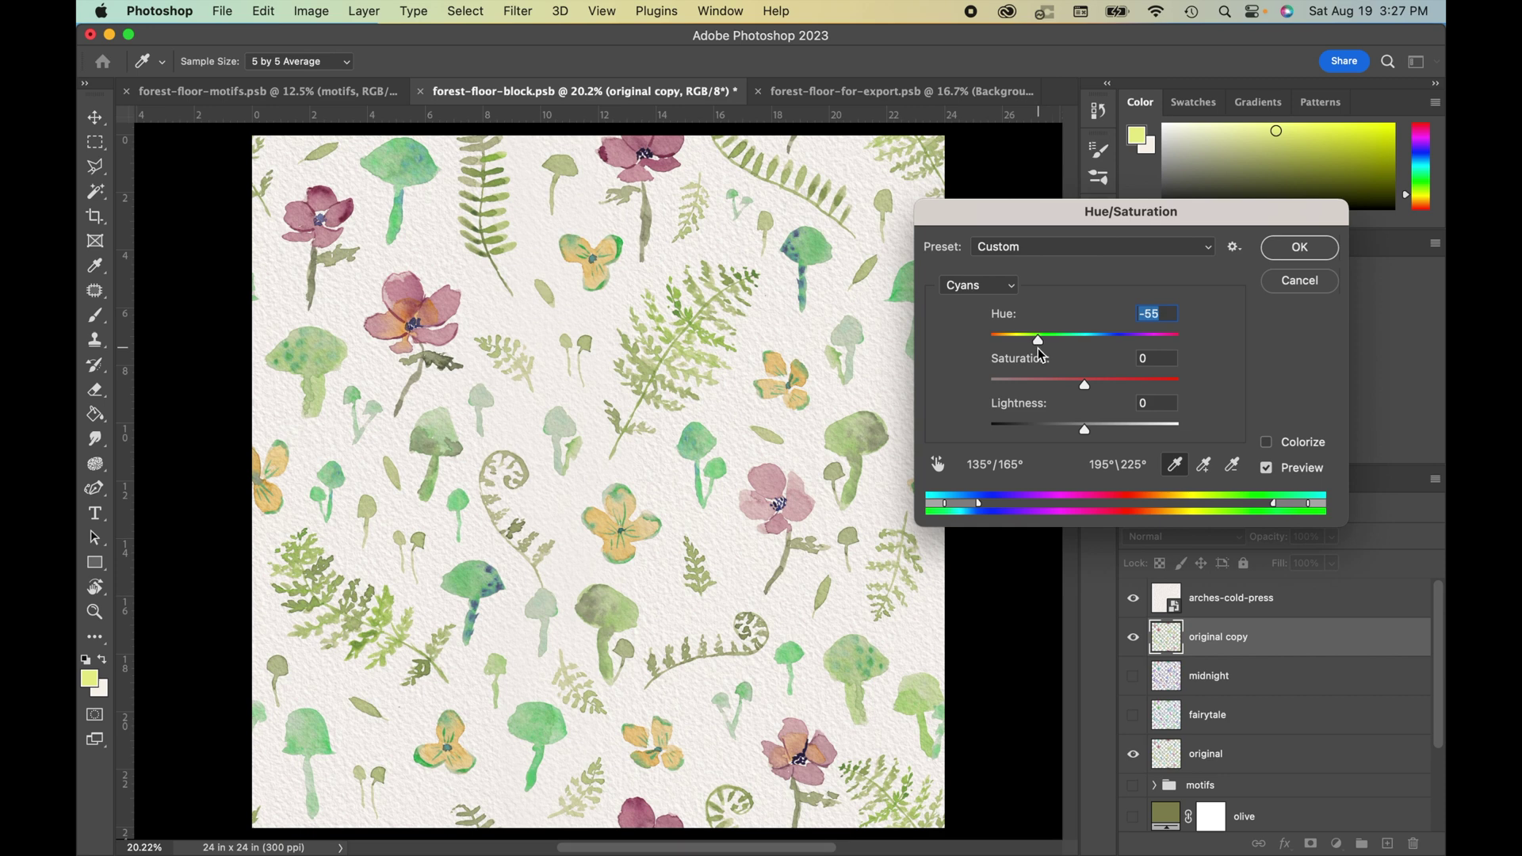
left_click_drag(1037, 349, 994, 354)
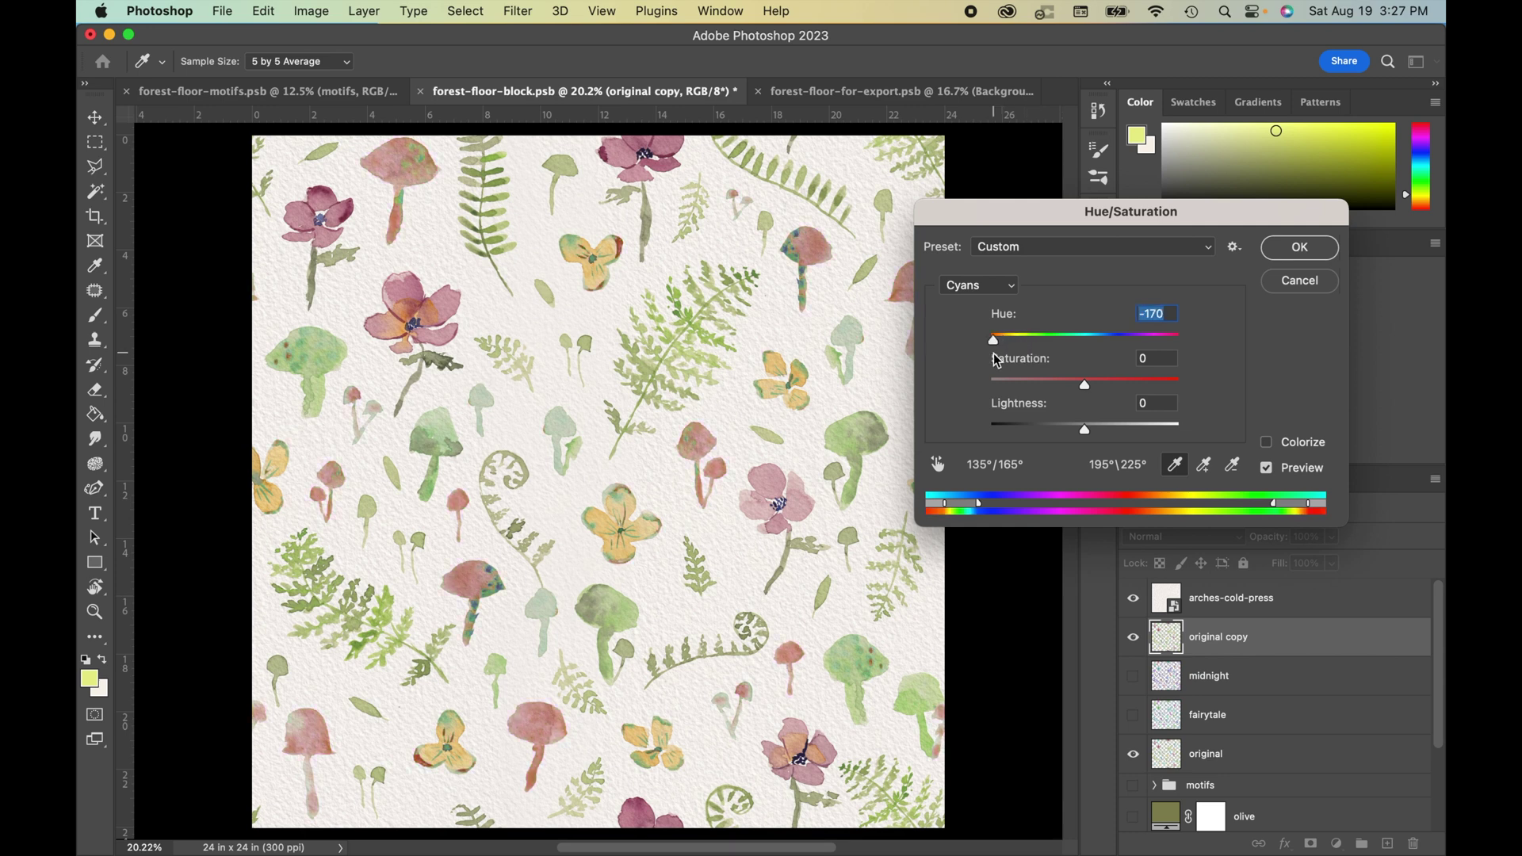
left_click_drag(997, 360, 1213, 361)
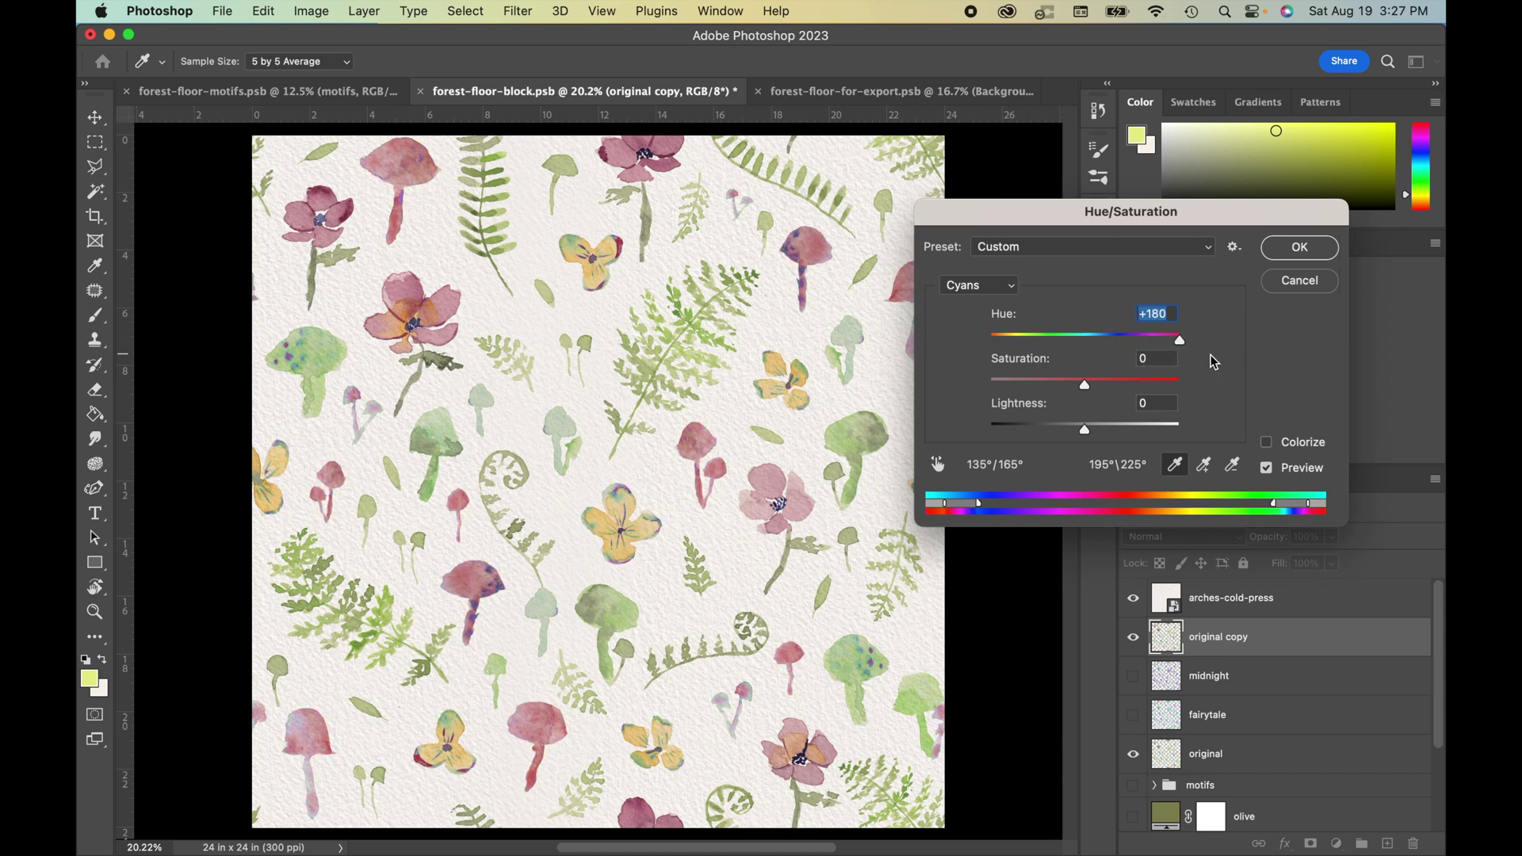
left_click(1298, 281)
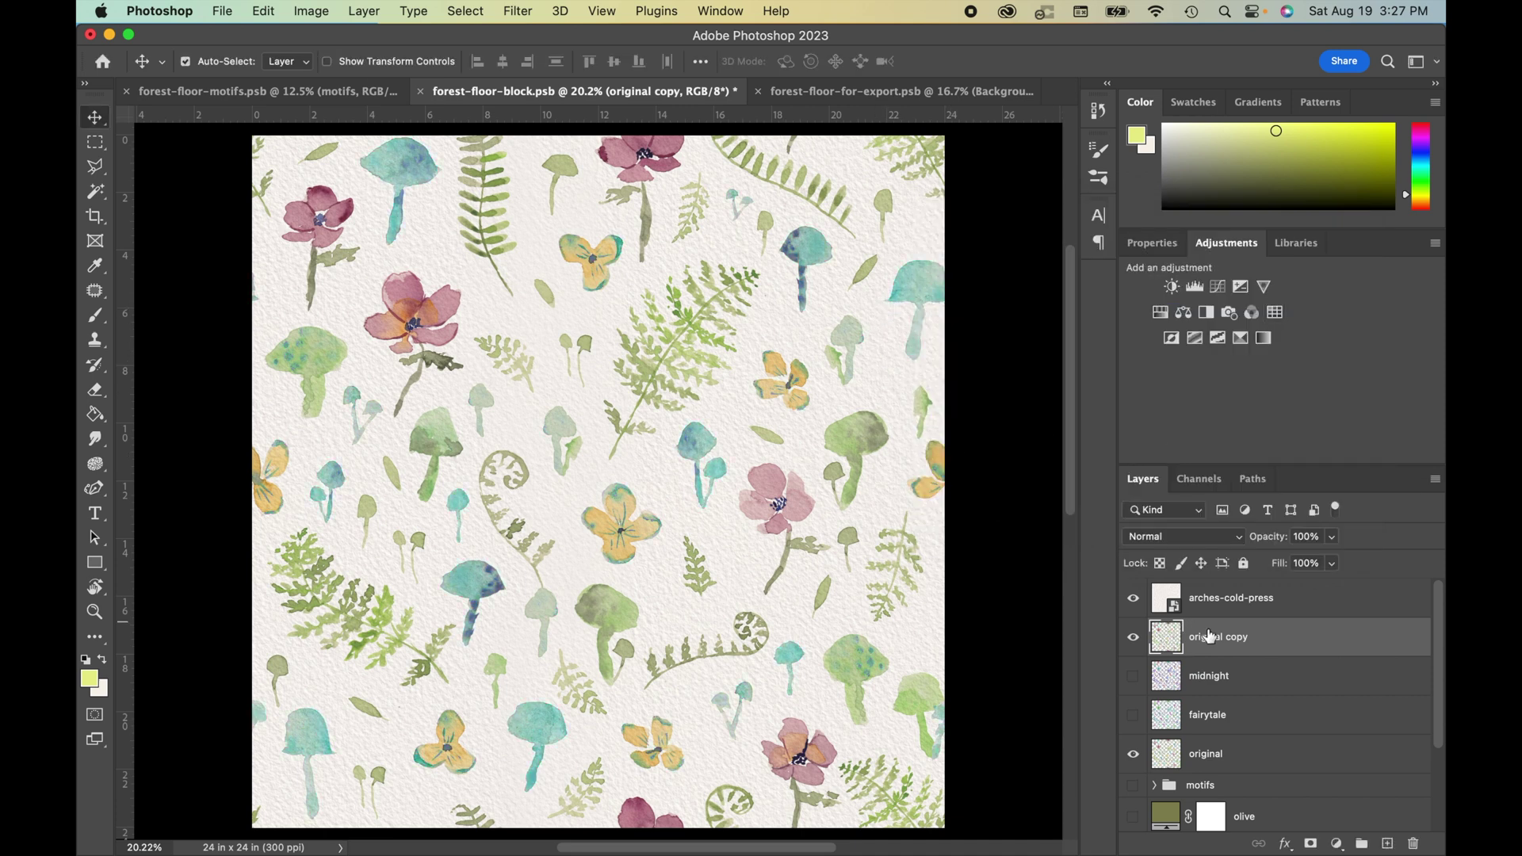
key("super+u")
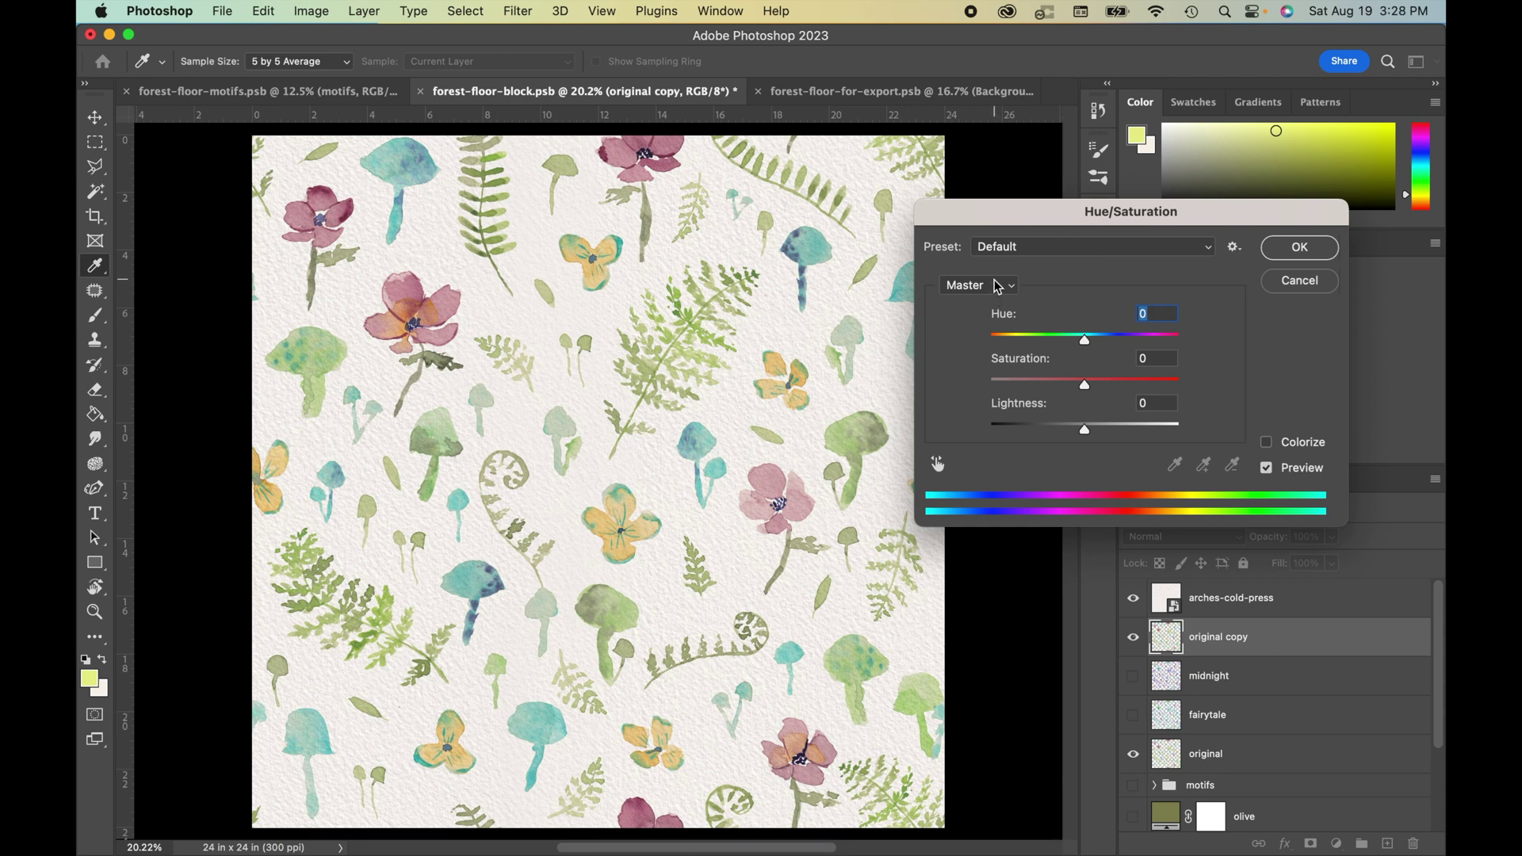
Step: Target the Yellows range and reset Hue to 0 after a trial shift
left_click(1013, 287)
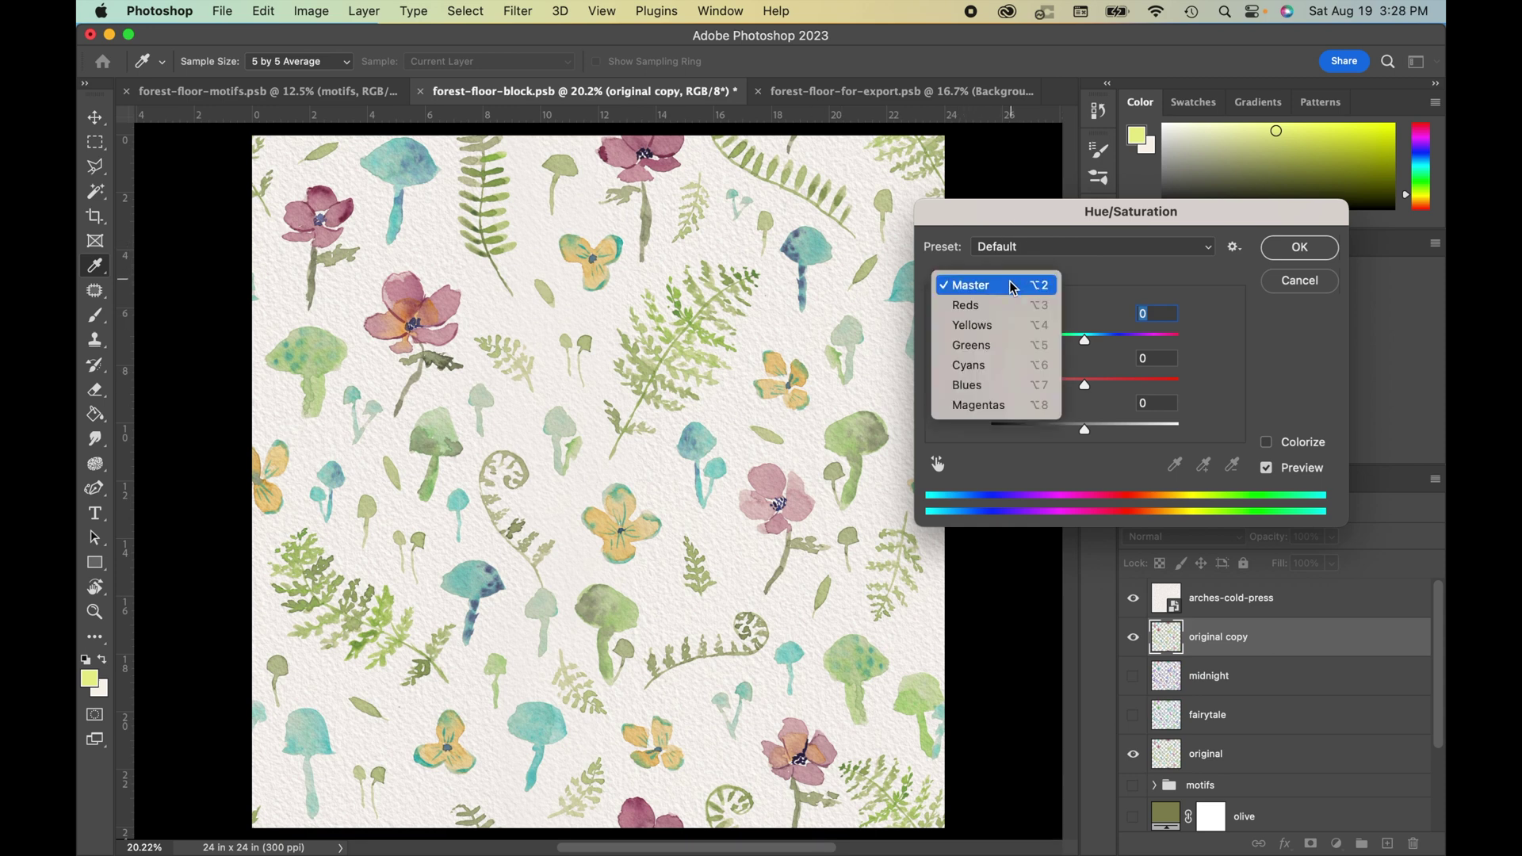
left_click(1011, 326)
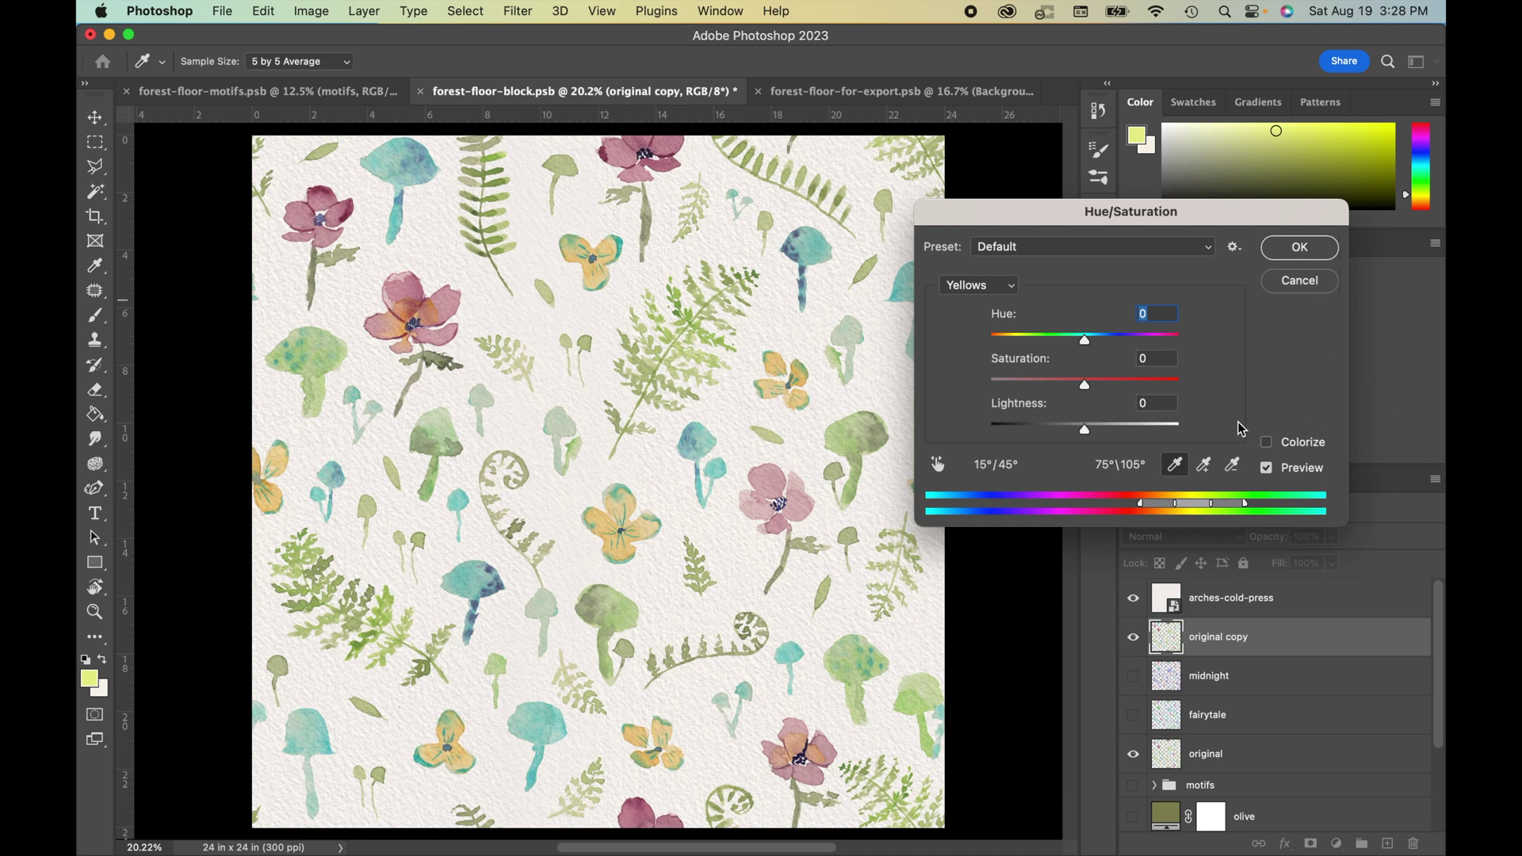
left_click_drag(1086, 340, 1032, 366)
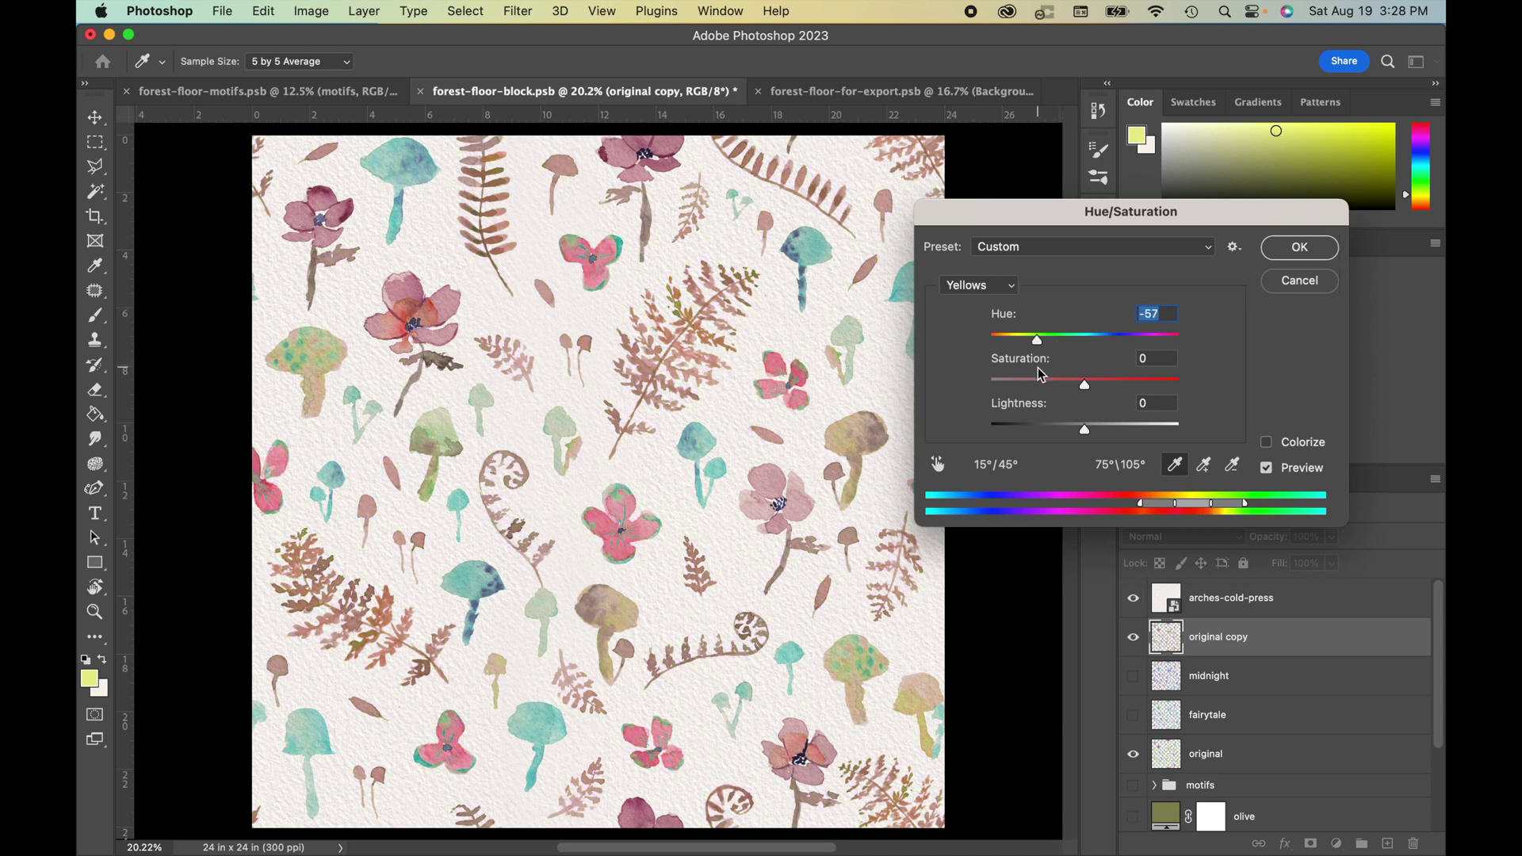
type("0")
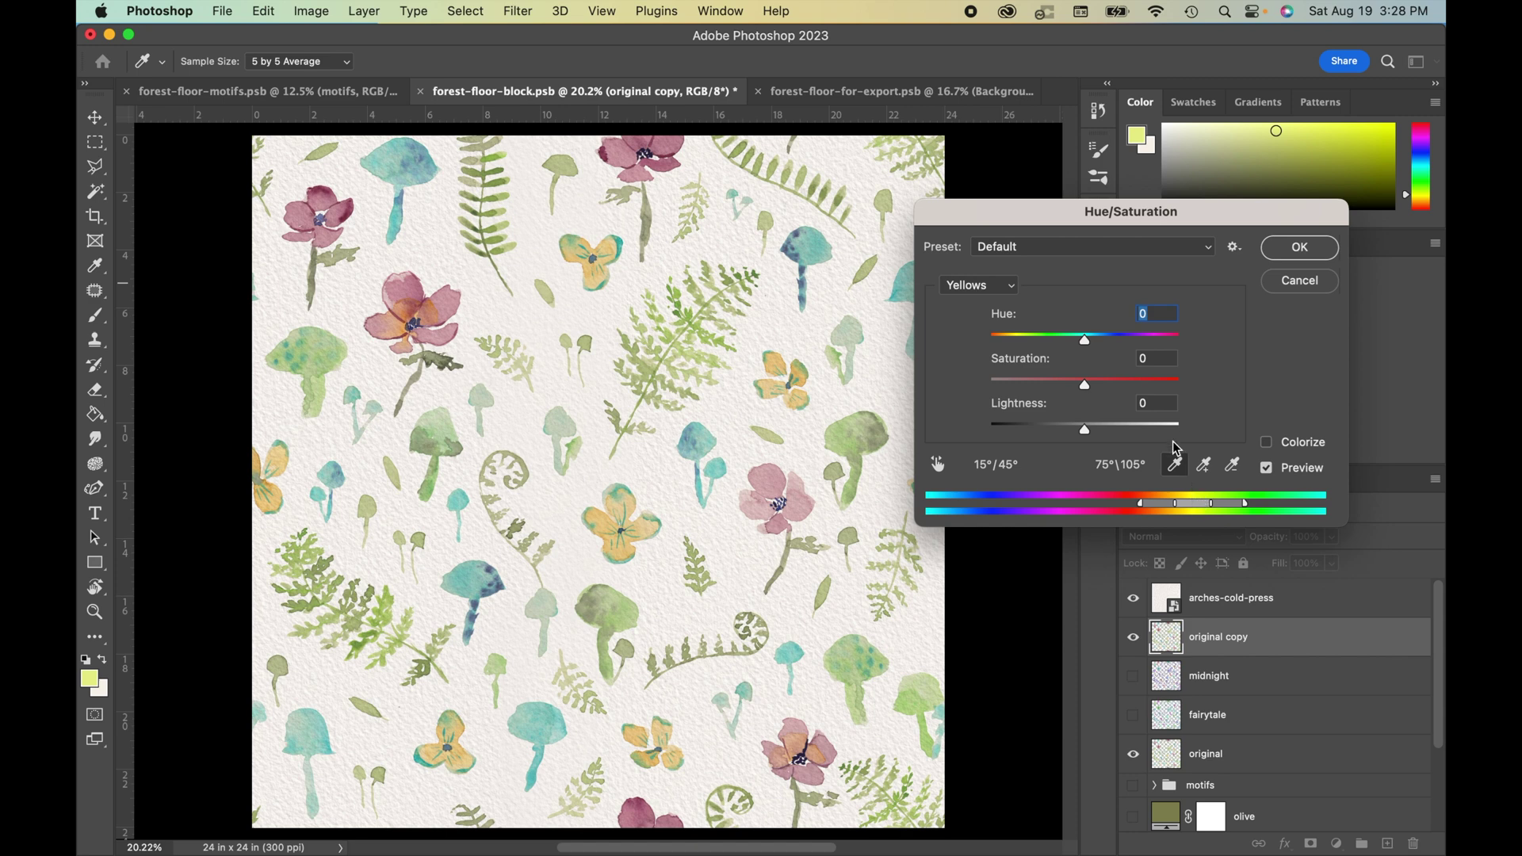
Step: Sample a yellow flower, narrow the Yellows range to start at 19°, and set Hue to -55
left_click(609, 521)
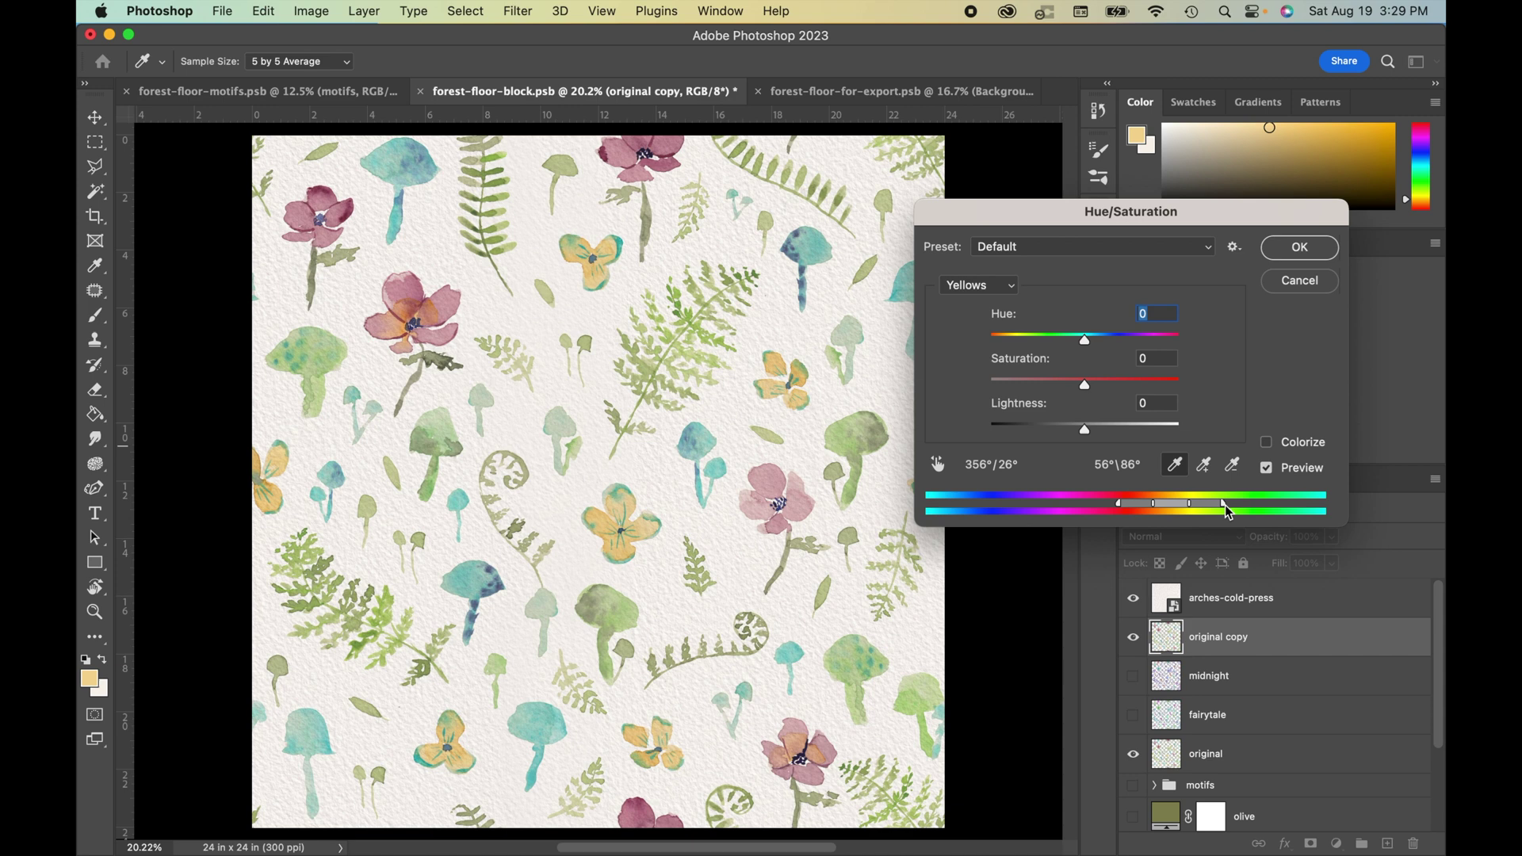
left_click_drag(1224, 505, 1192, 517)
left_click_drag(1120, 510, 1149, 513)
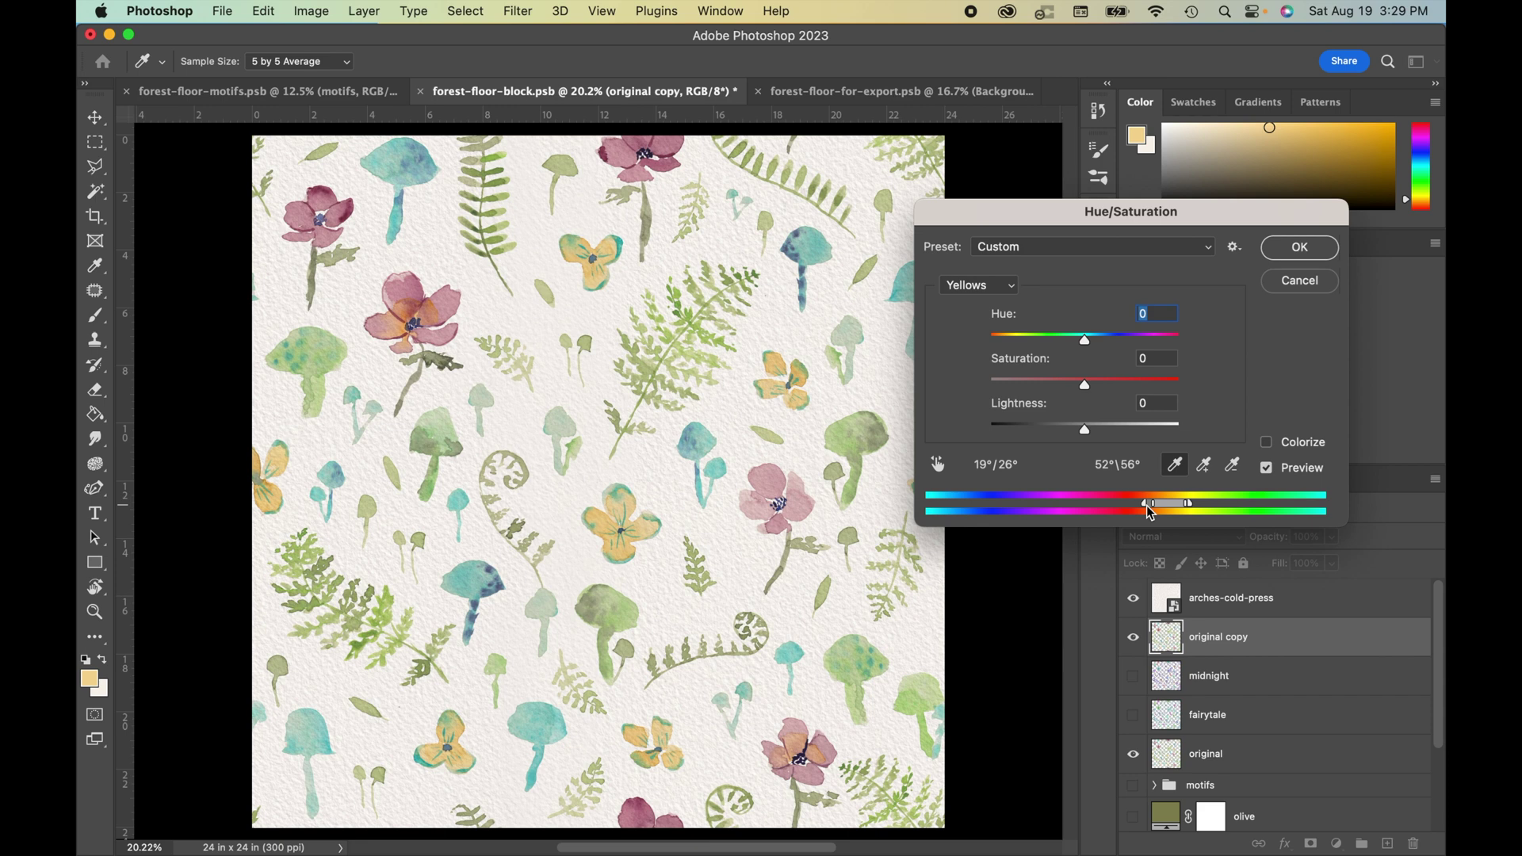
left_click_drag(1085, 346, 1042, 365)
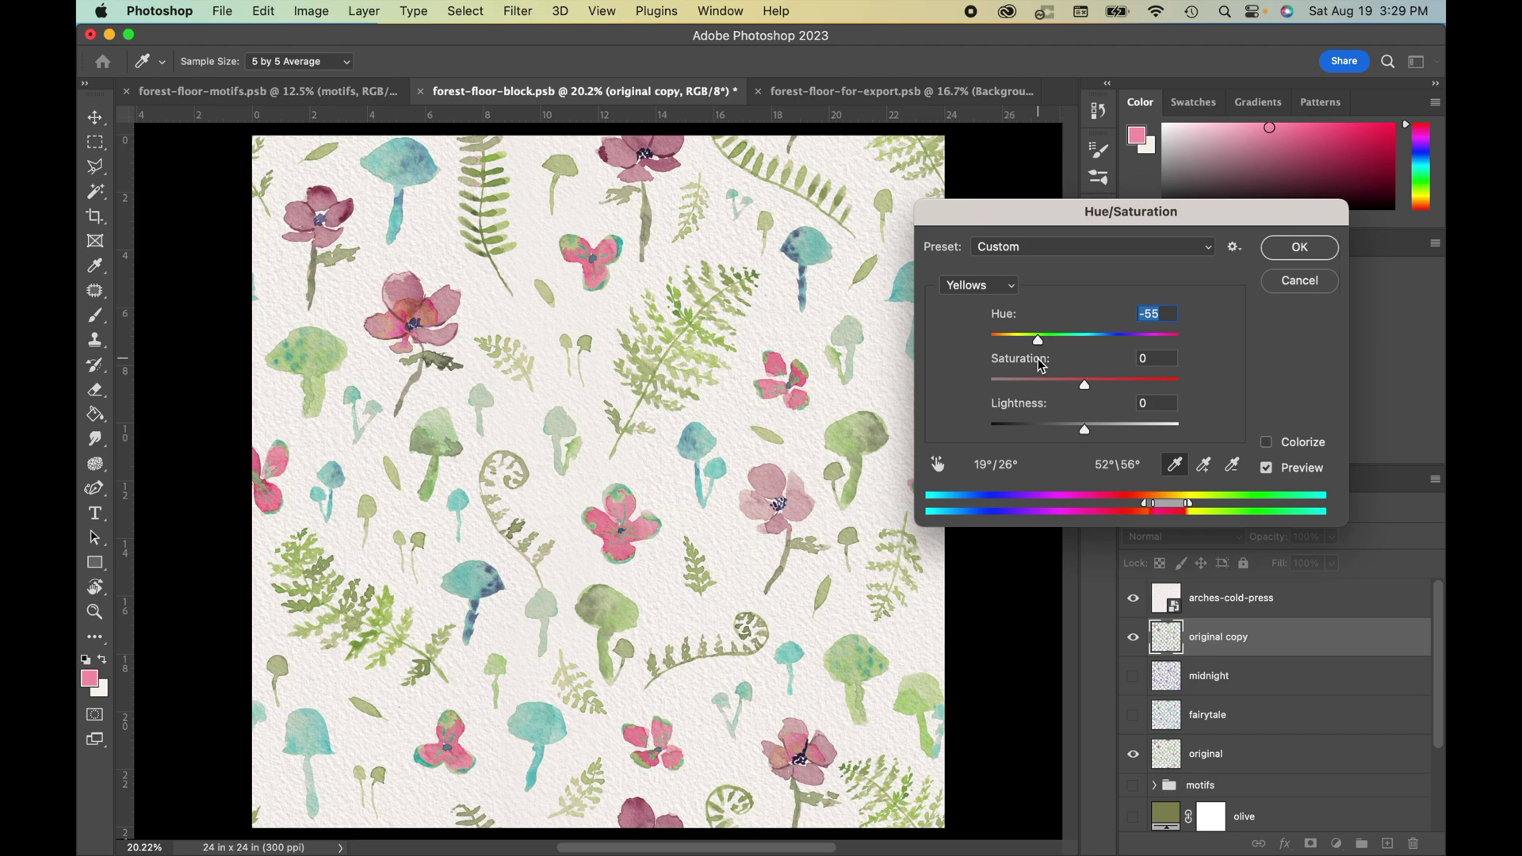